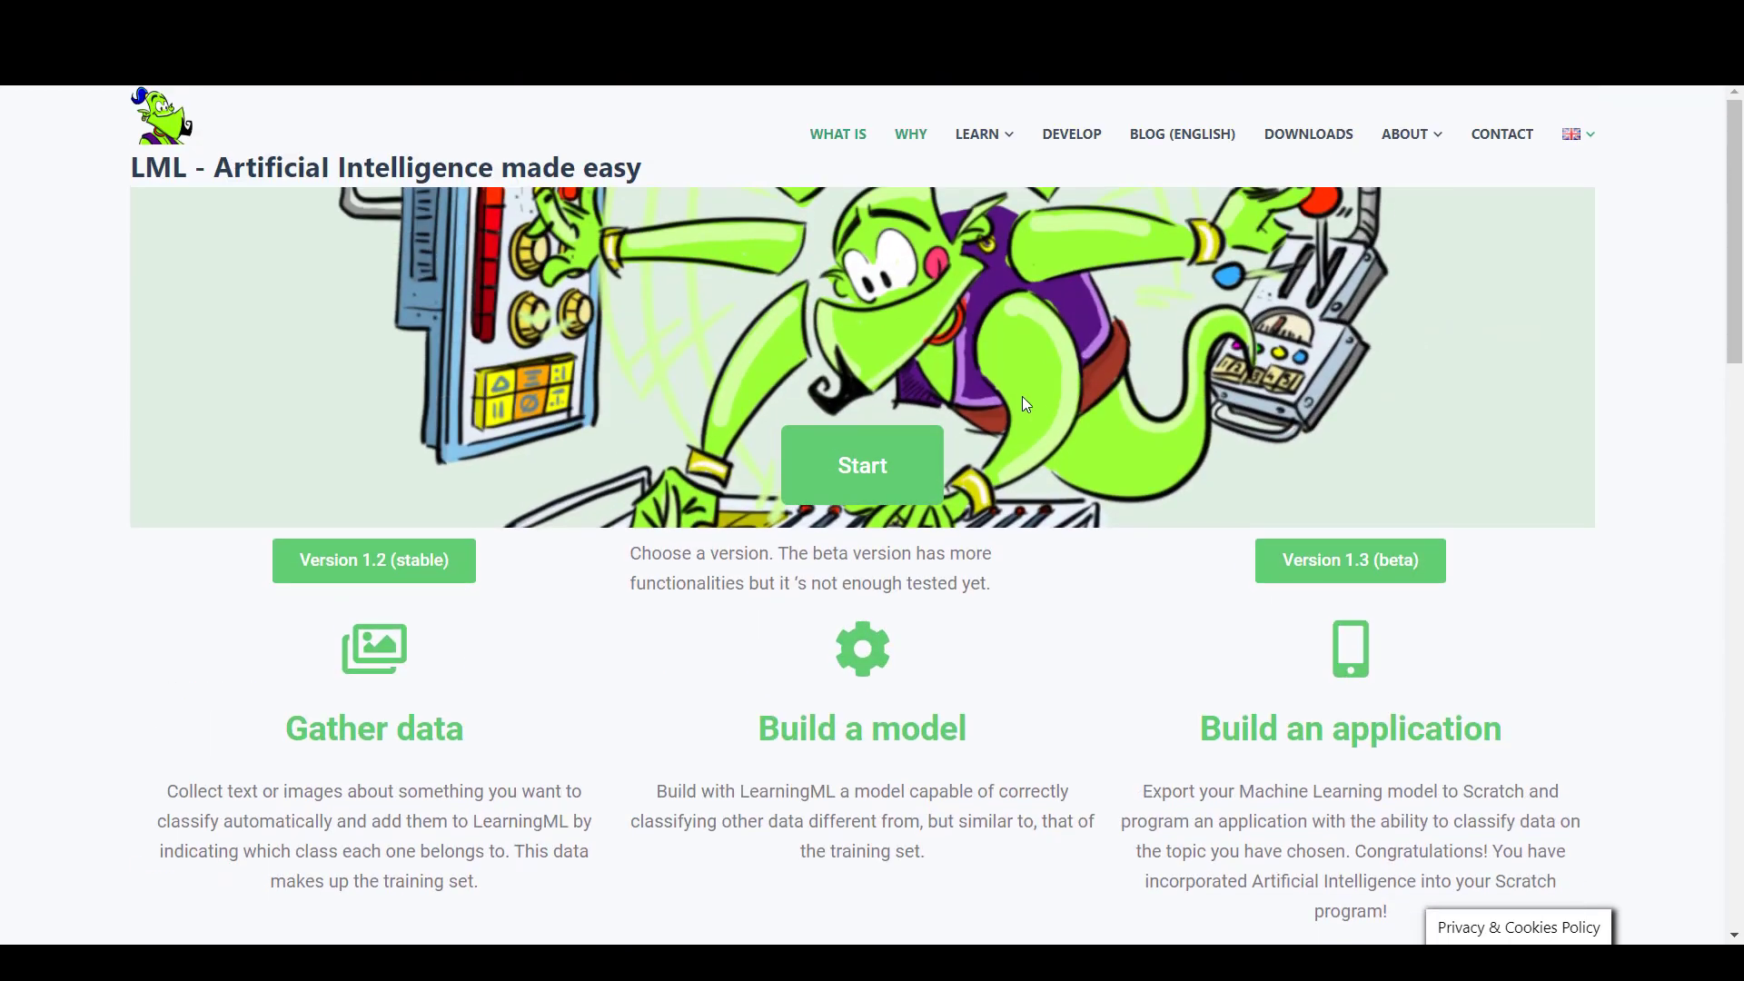
# Step: Open the stable version 1.2 of LearningML from its home page and start an image recognition project
pyautogui.click(861, 452)
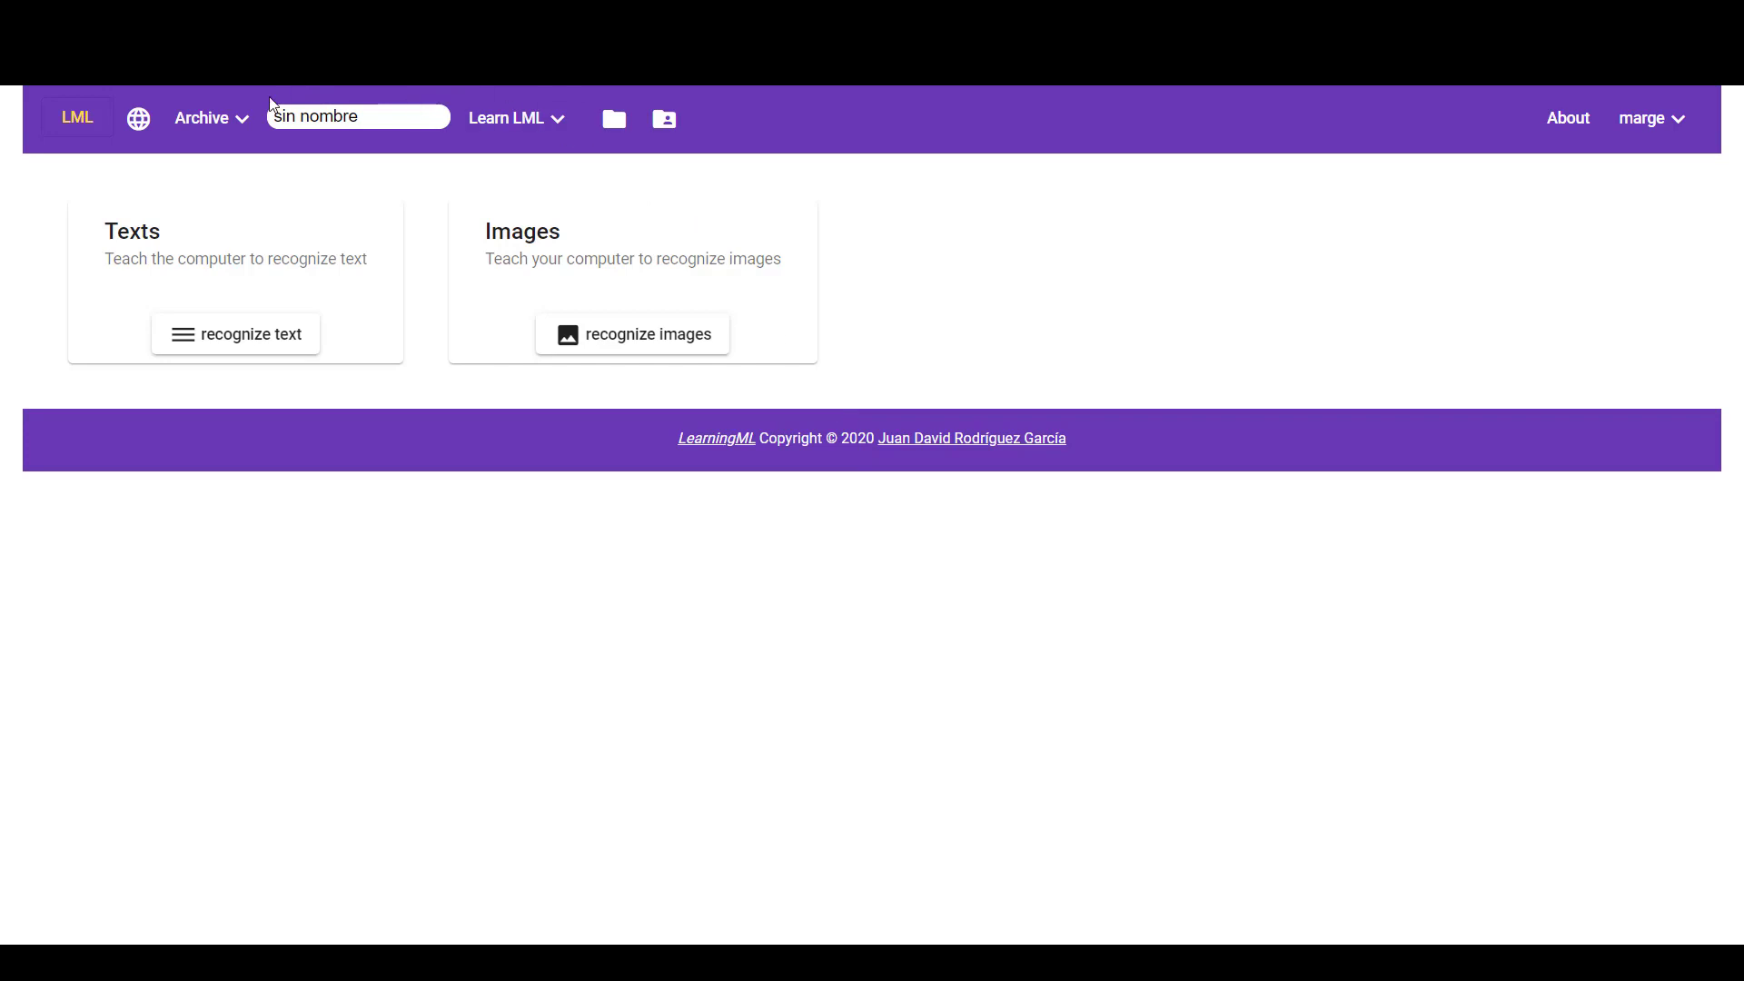
pyautogui.click(239, 122)
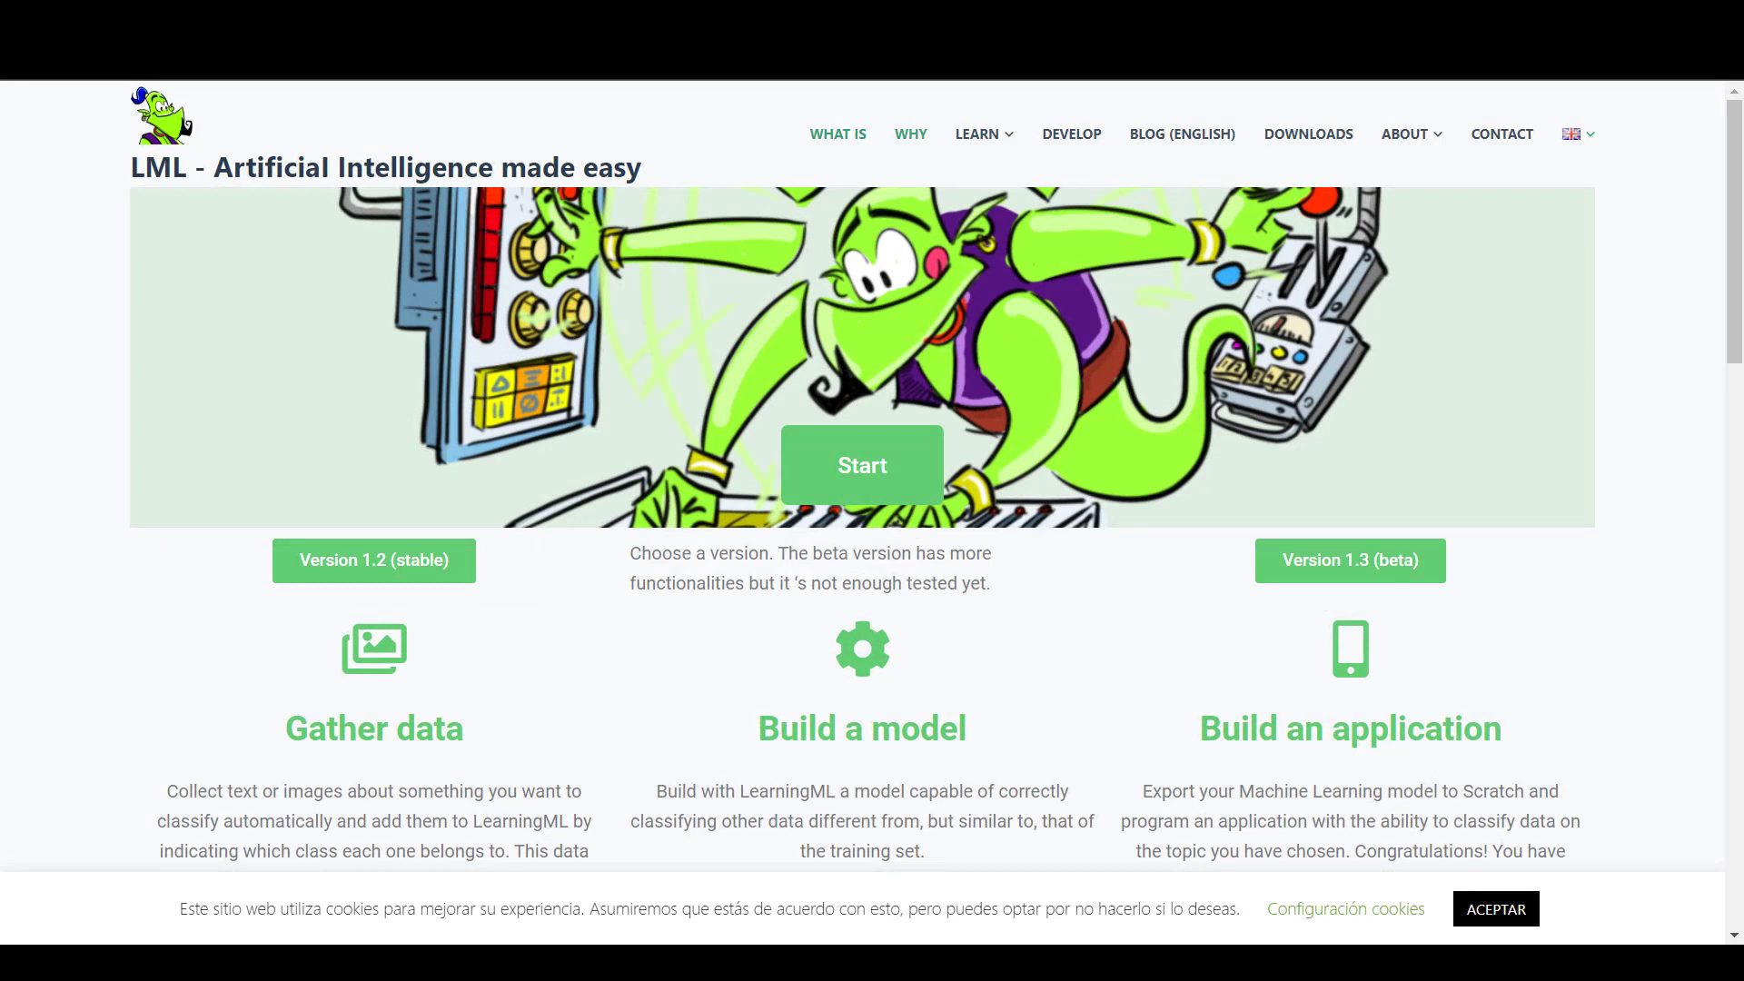
pyautogui.click(358, 575)
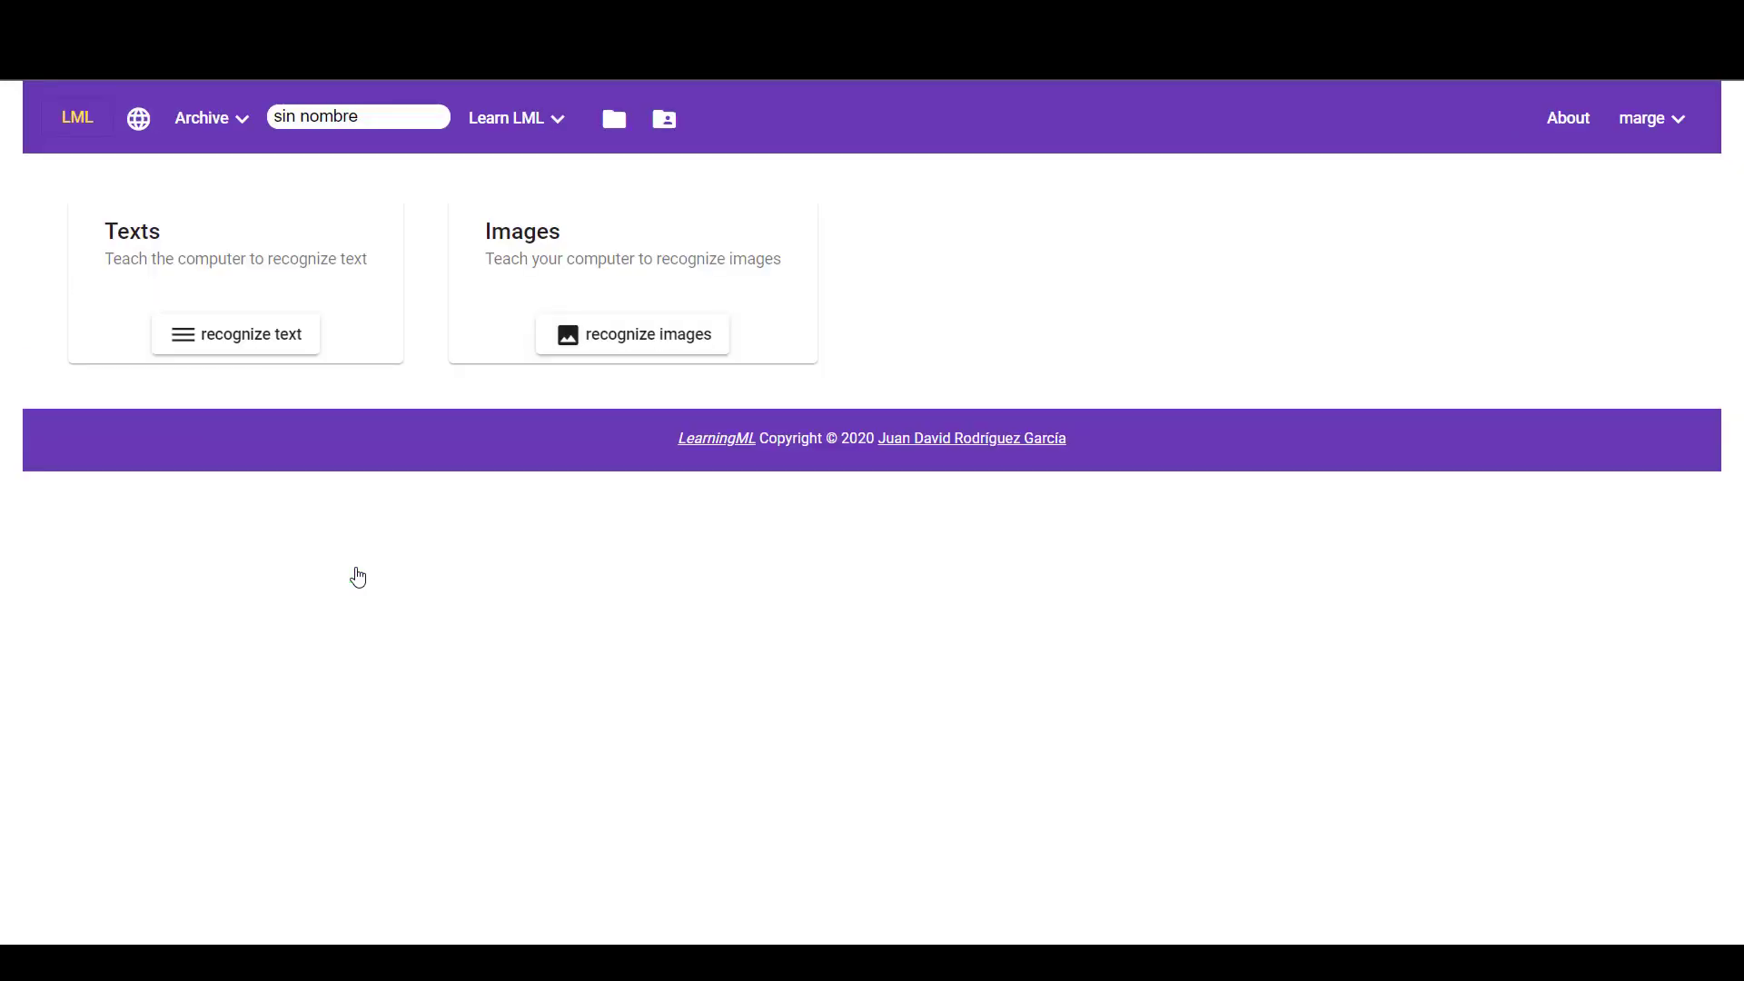
pyautogui.click(640, 338)
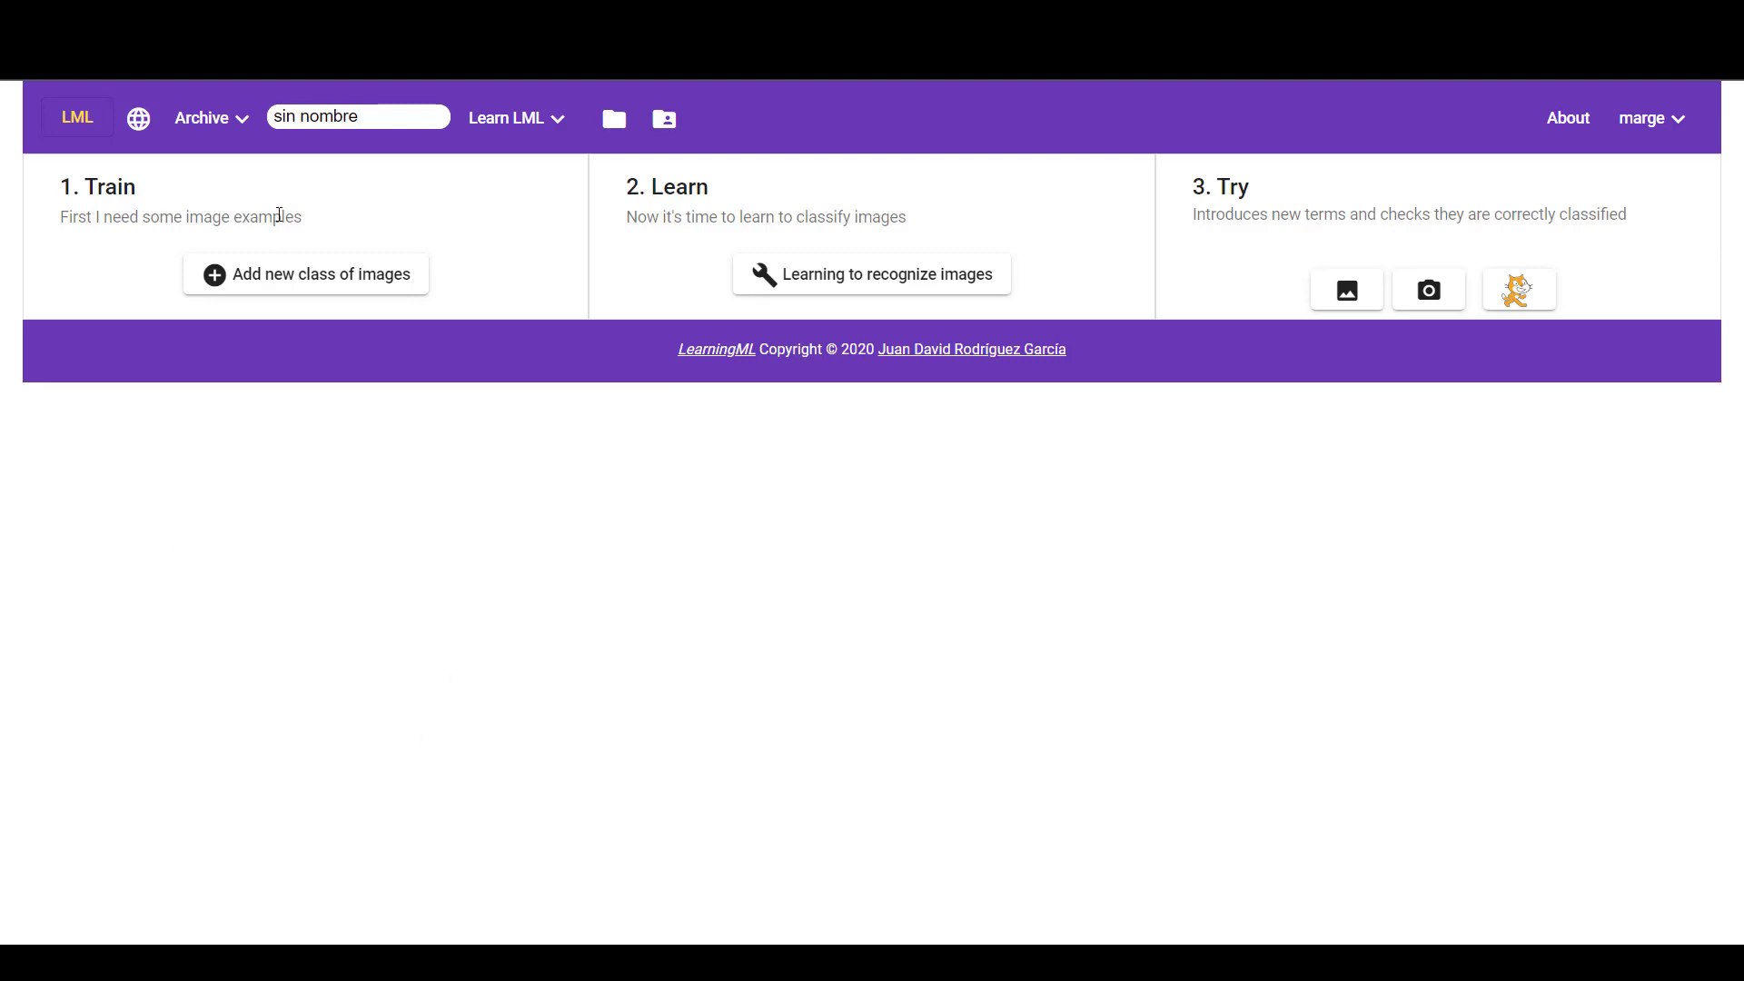
# Step: Add two new image classes to the training section, labelled butterfly and crab
pyautogui.click(278, 277)
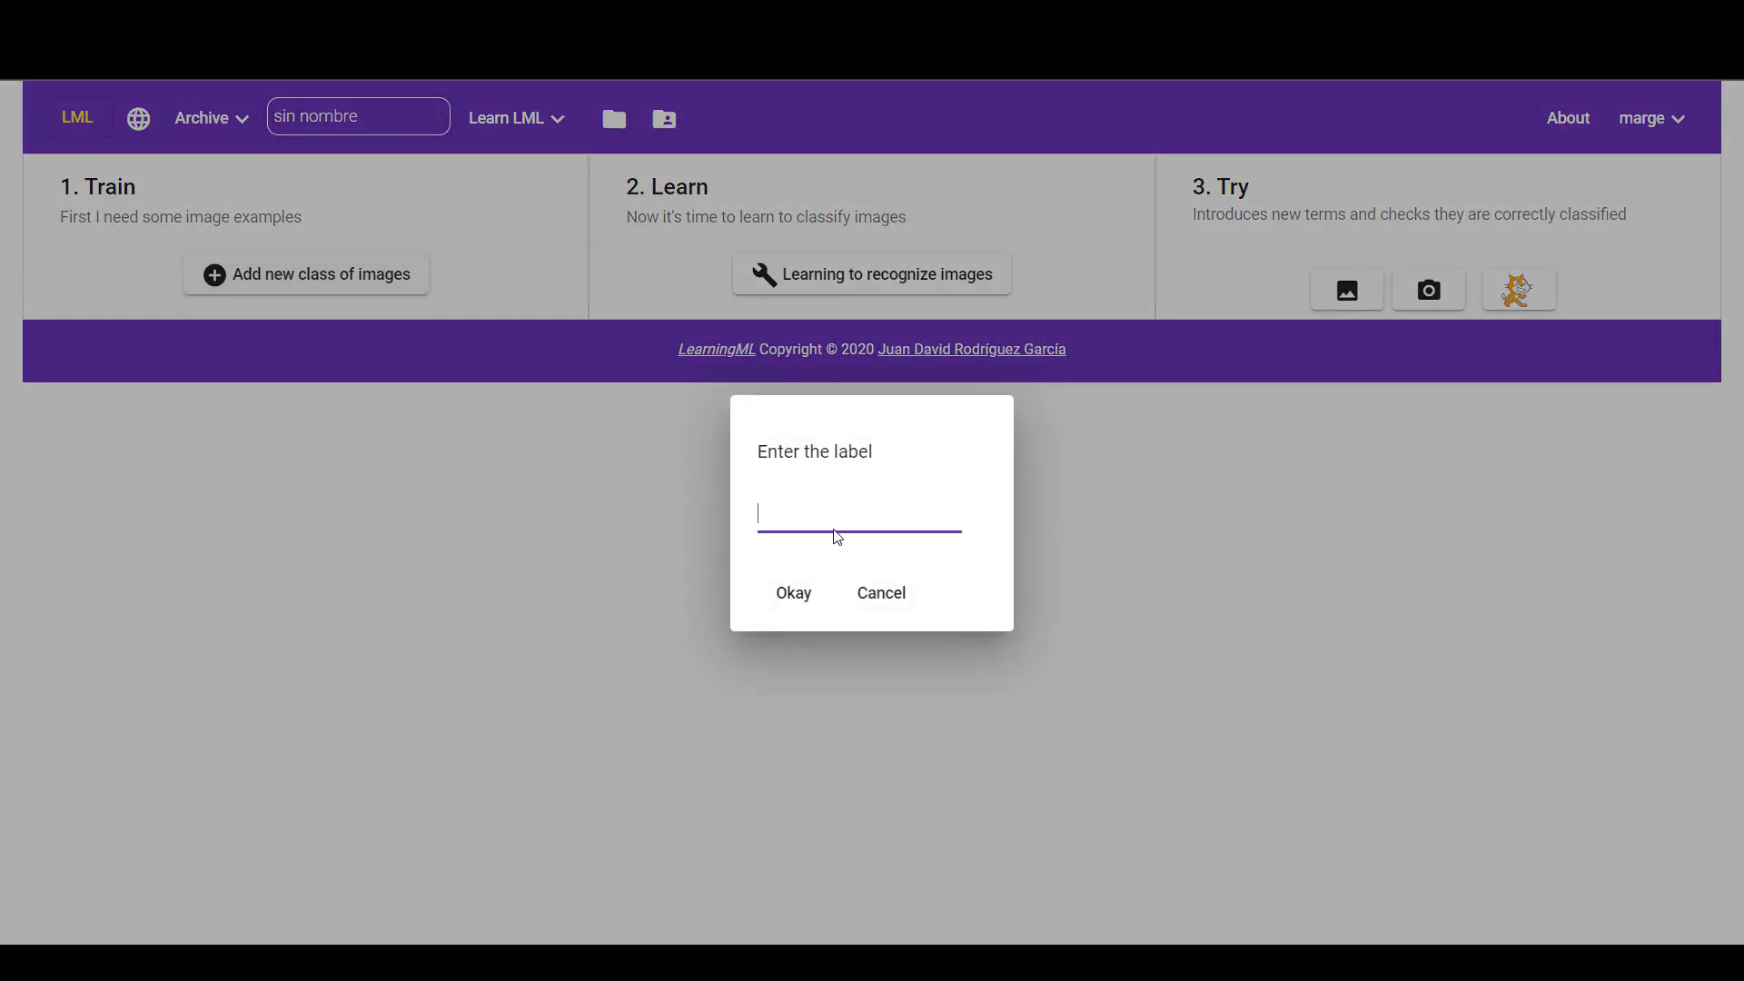
pyautogui.write('butterfly')
pyautogui.click(804, 607)
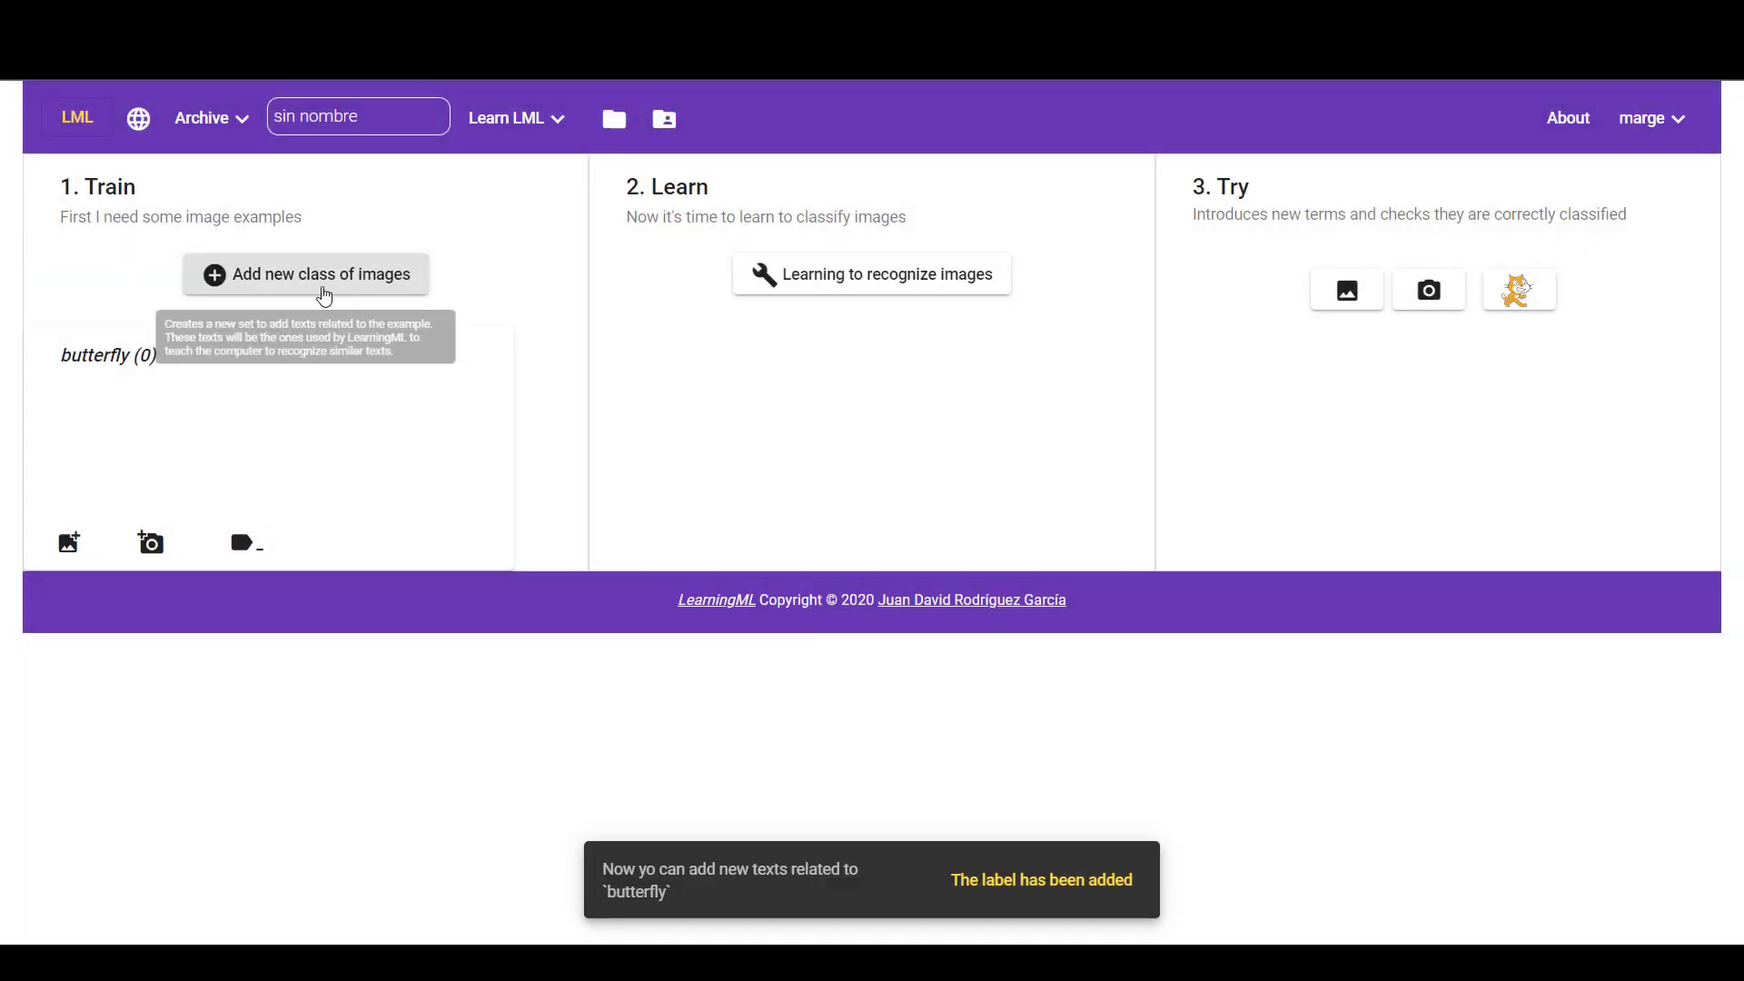
pyautogui.click(324, 292)
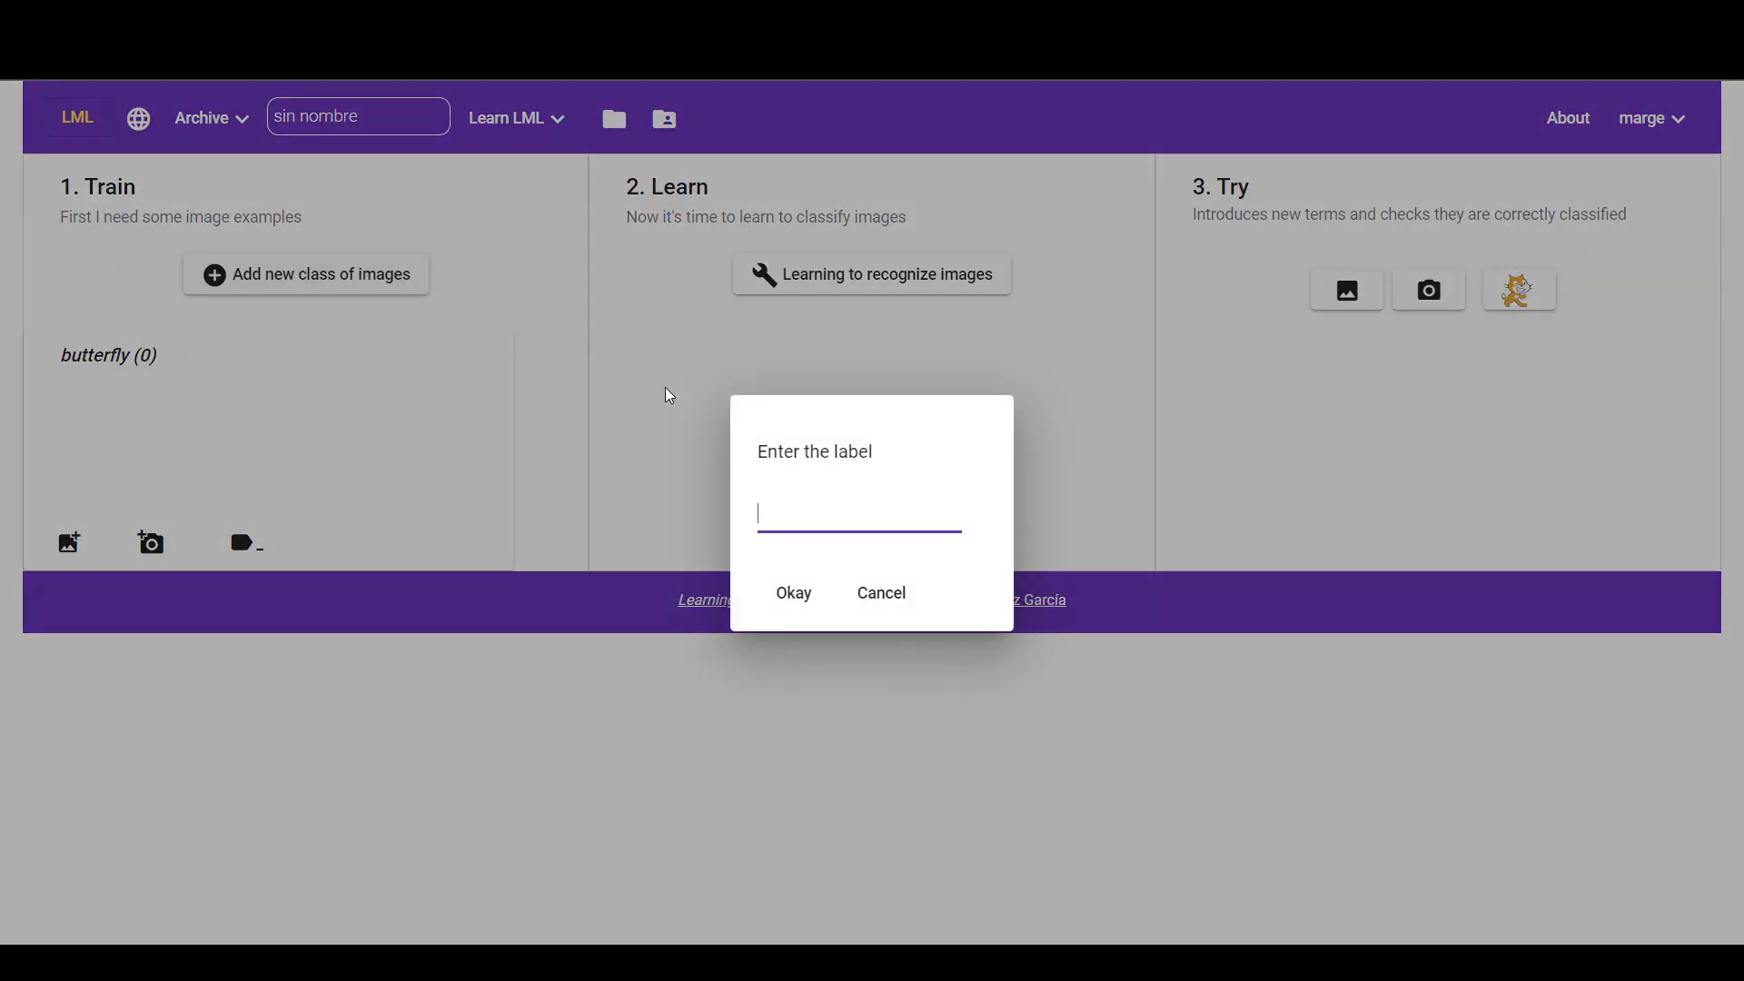
pyautogui.write('crab')
pyautogui.click(791, 610)
# Step: Add two more image classes to the training section, labelled crocodile and kangaroo
pyautogui.click(300, 289)
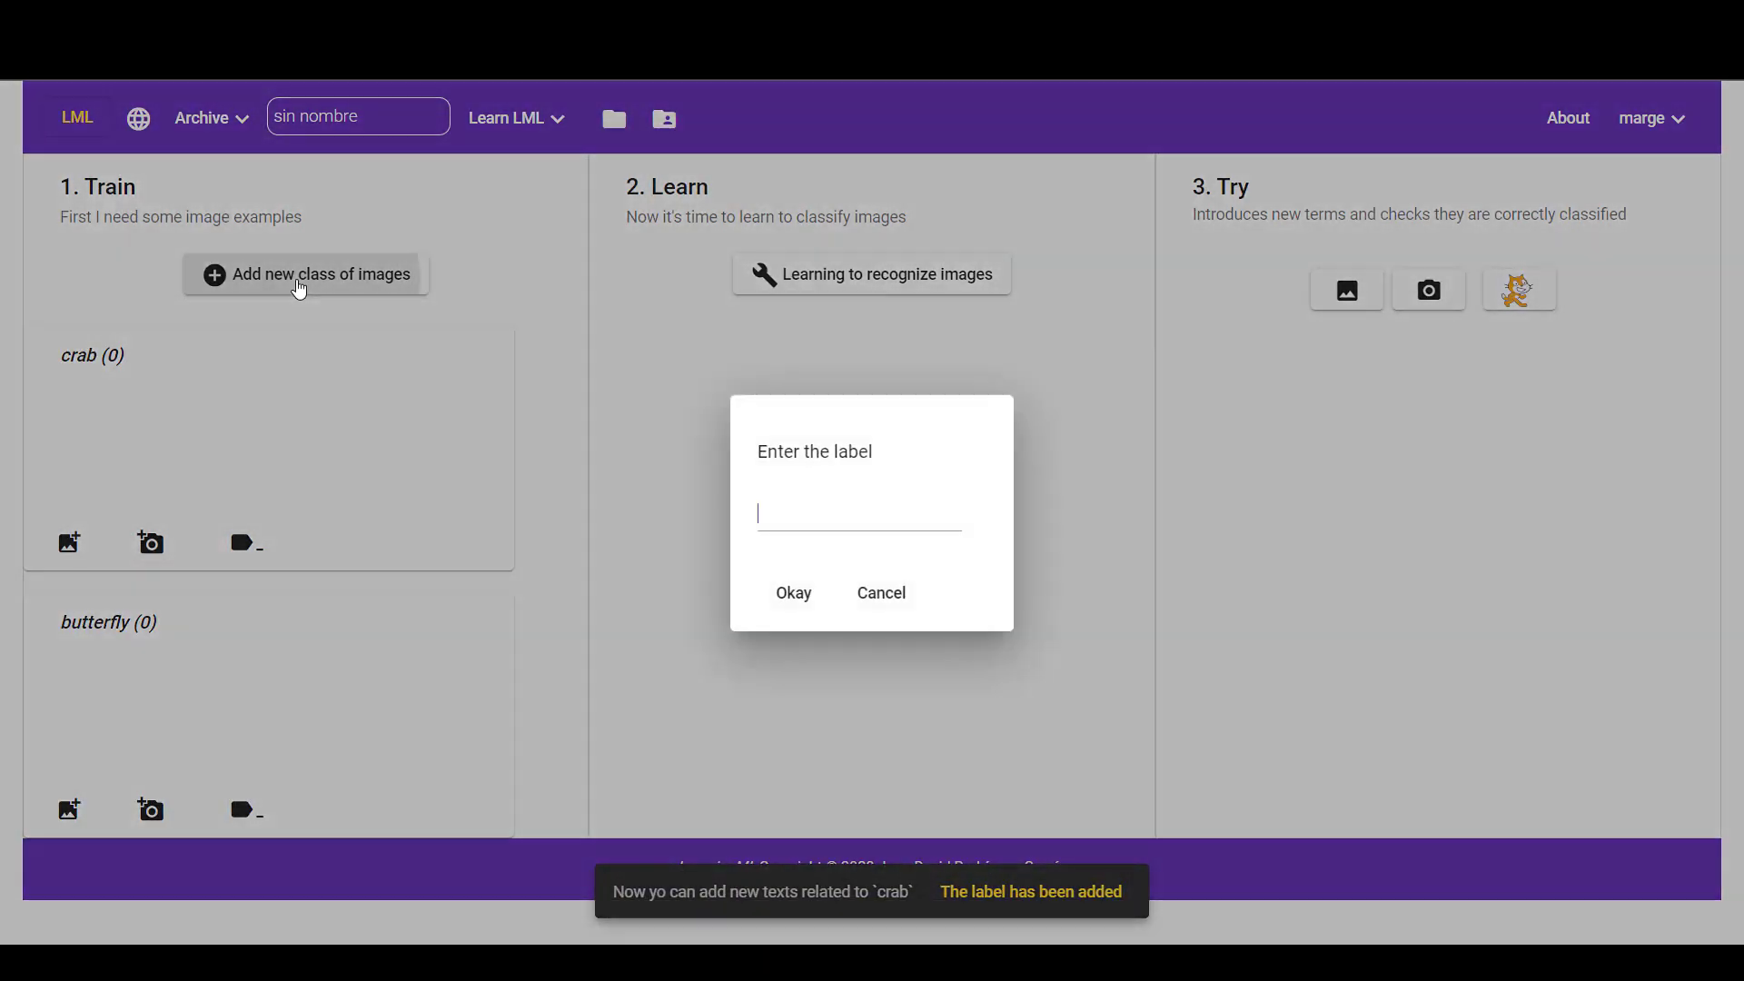
pyautogui.write('c')
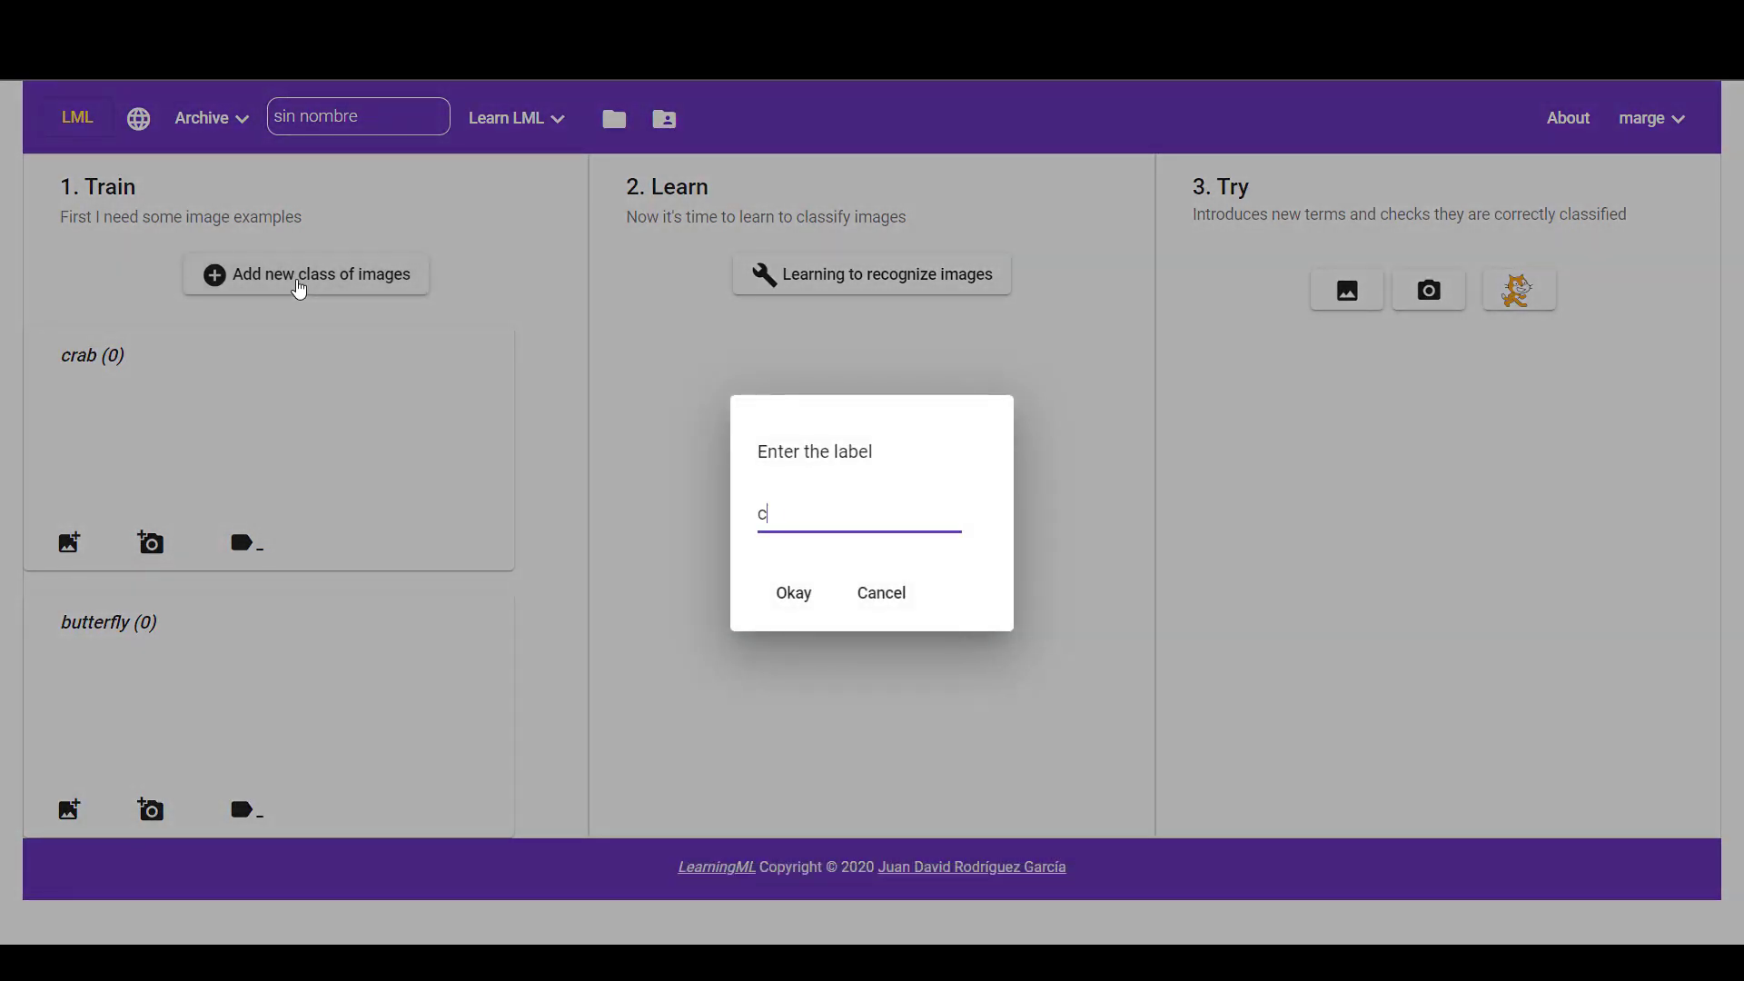
pyautogui.write('rocodi;le')
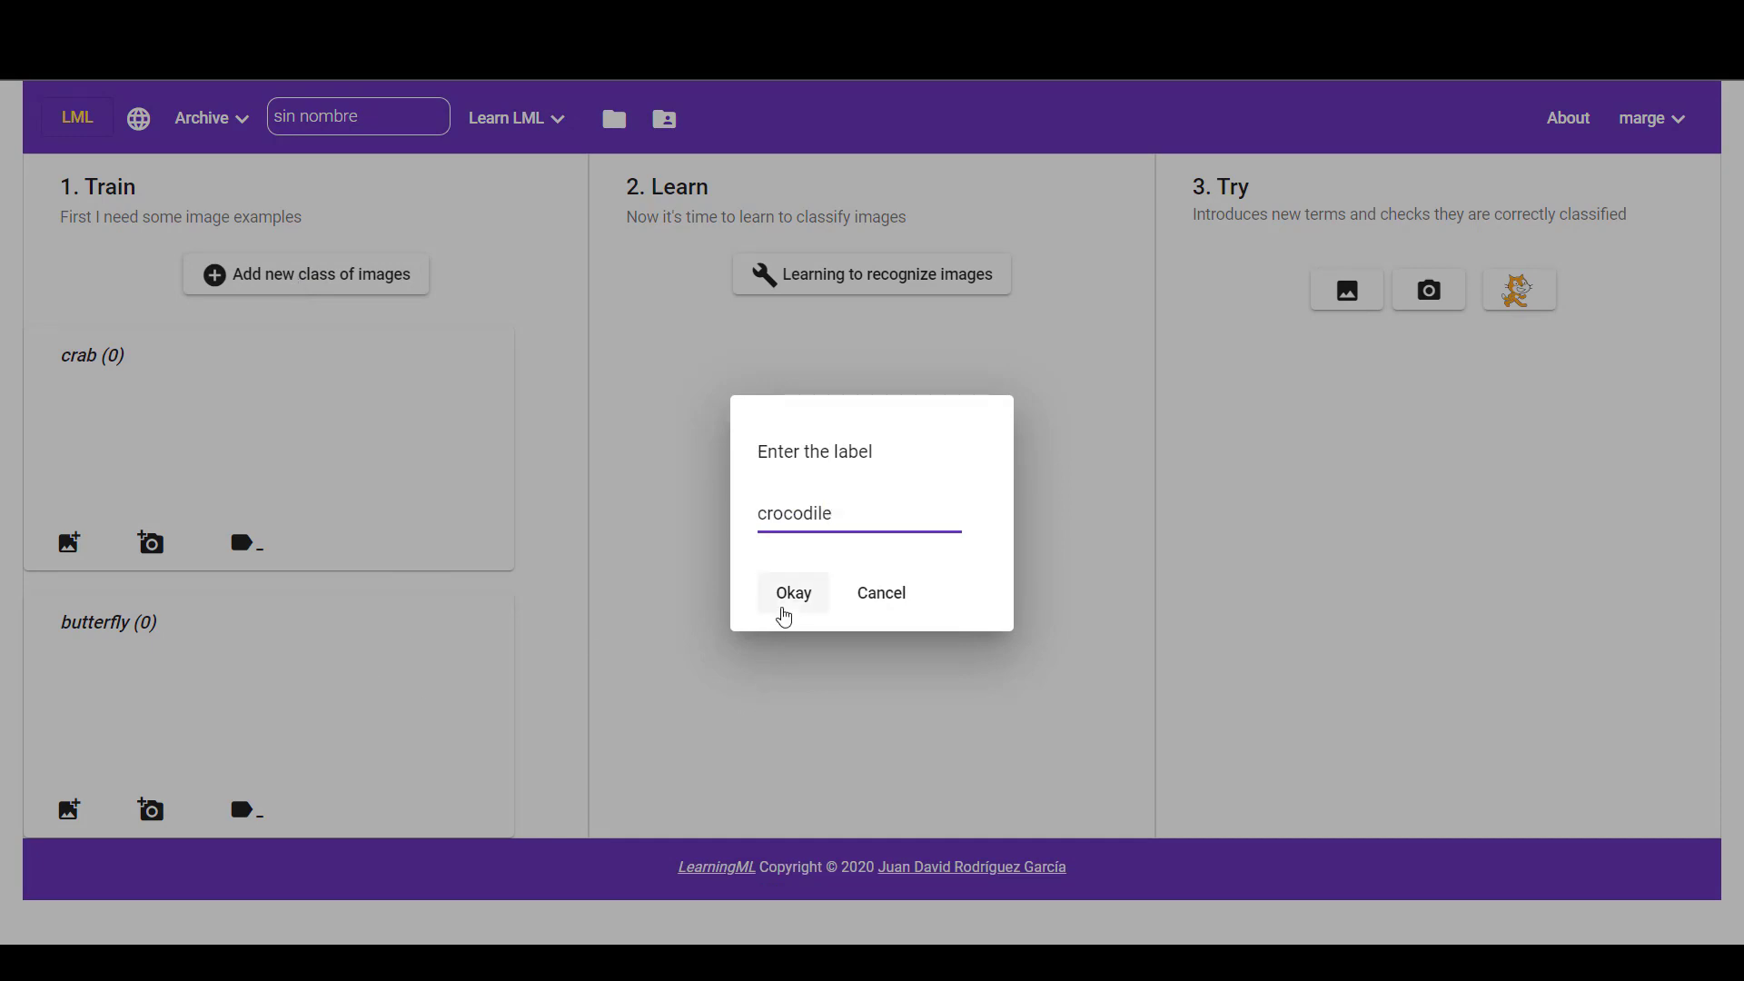
pyautogui.click(782, 599)
pyautogui.click(396, 293)
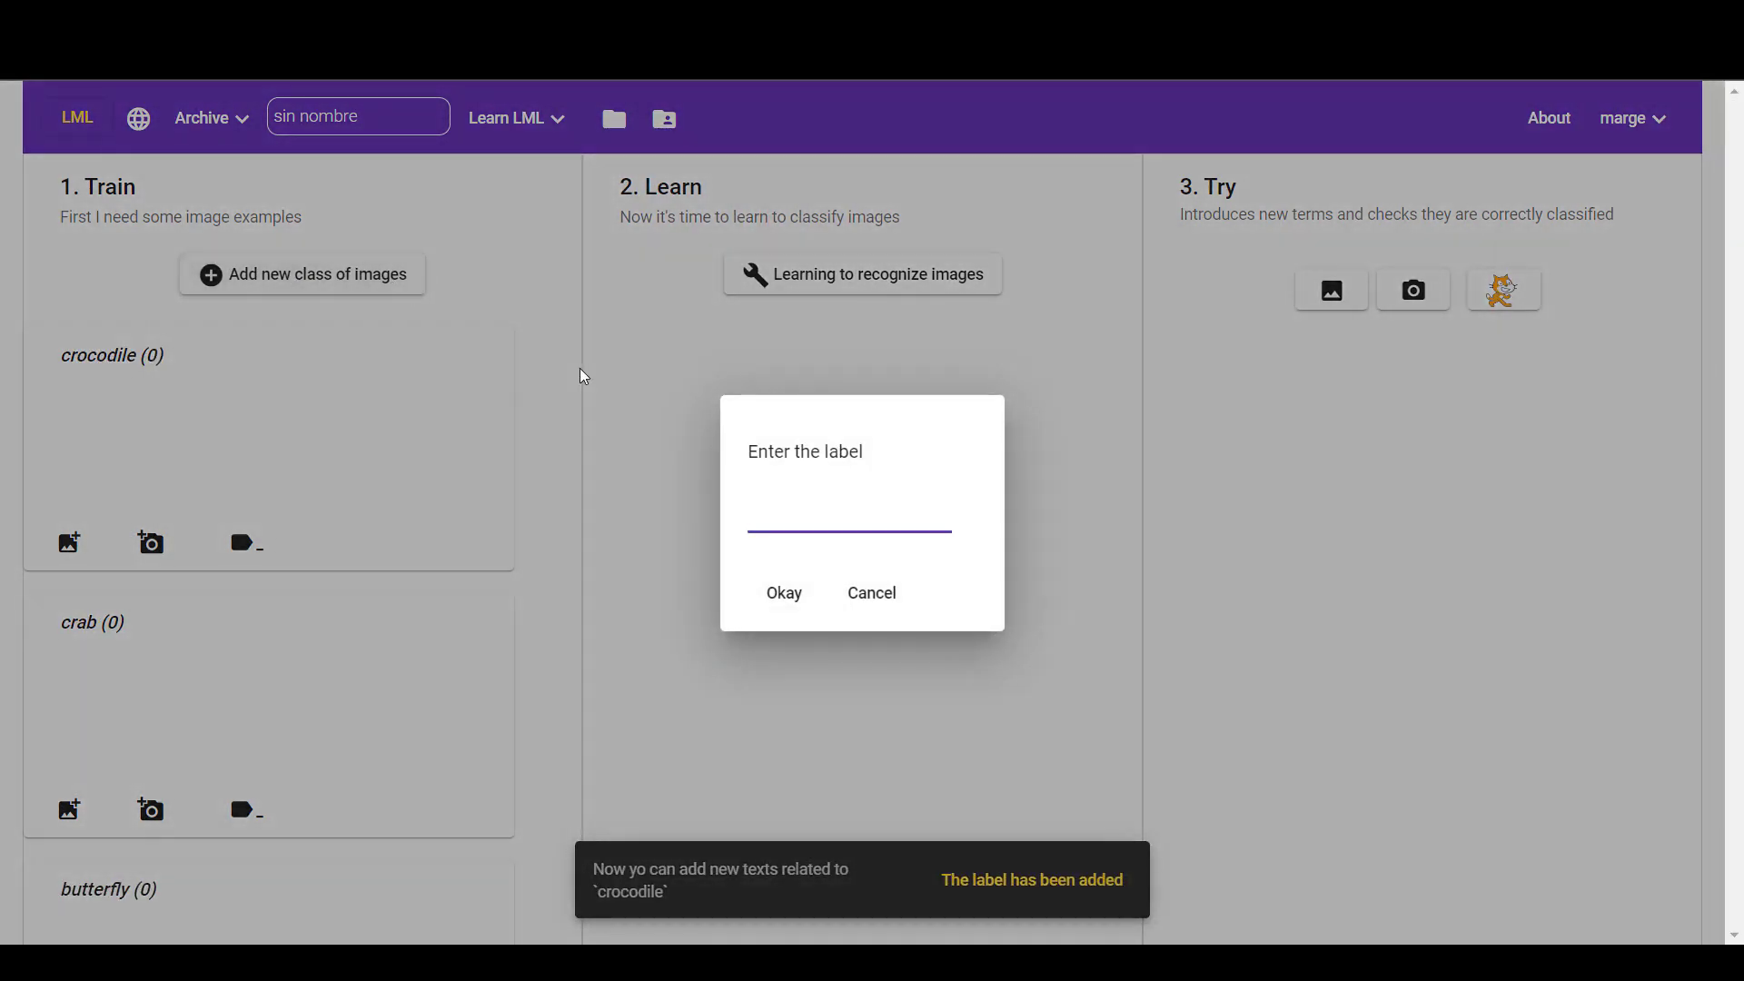
pyautogui.write('kangar')
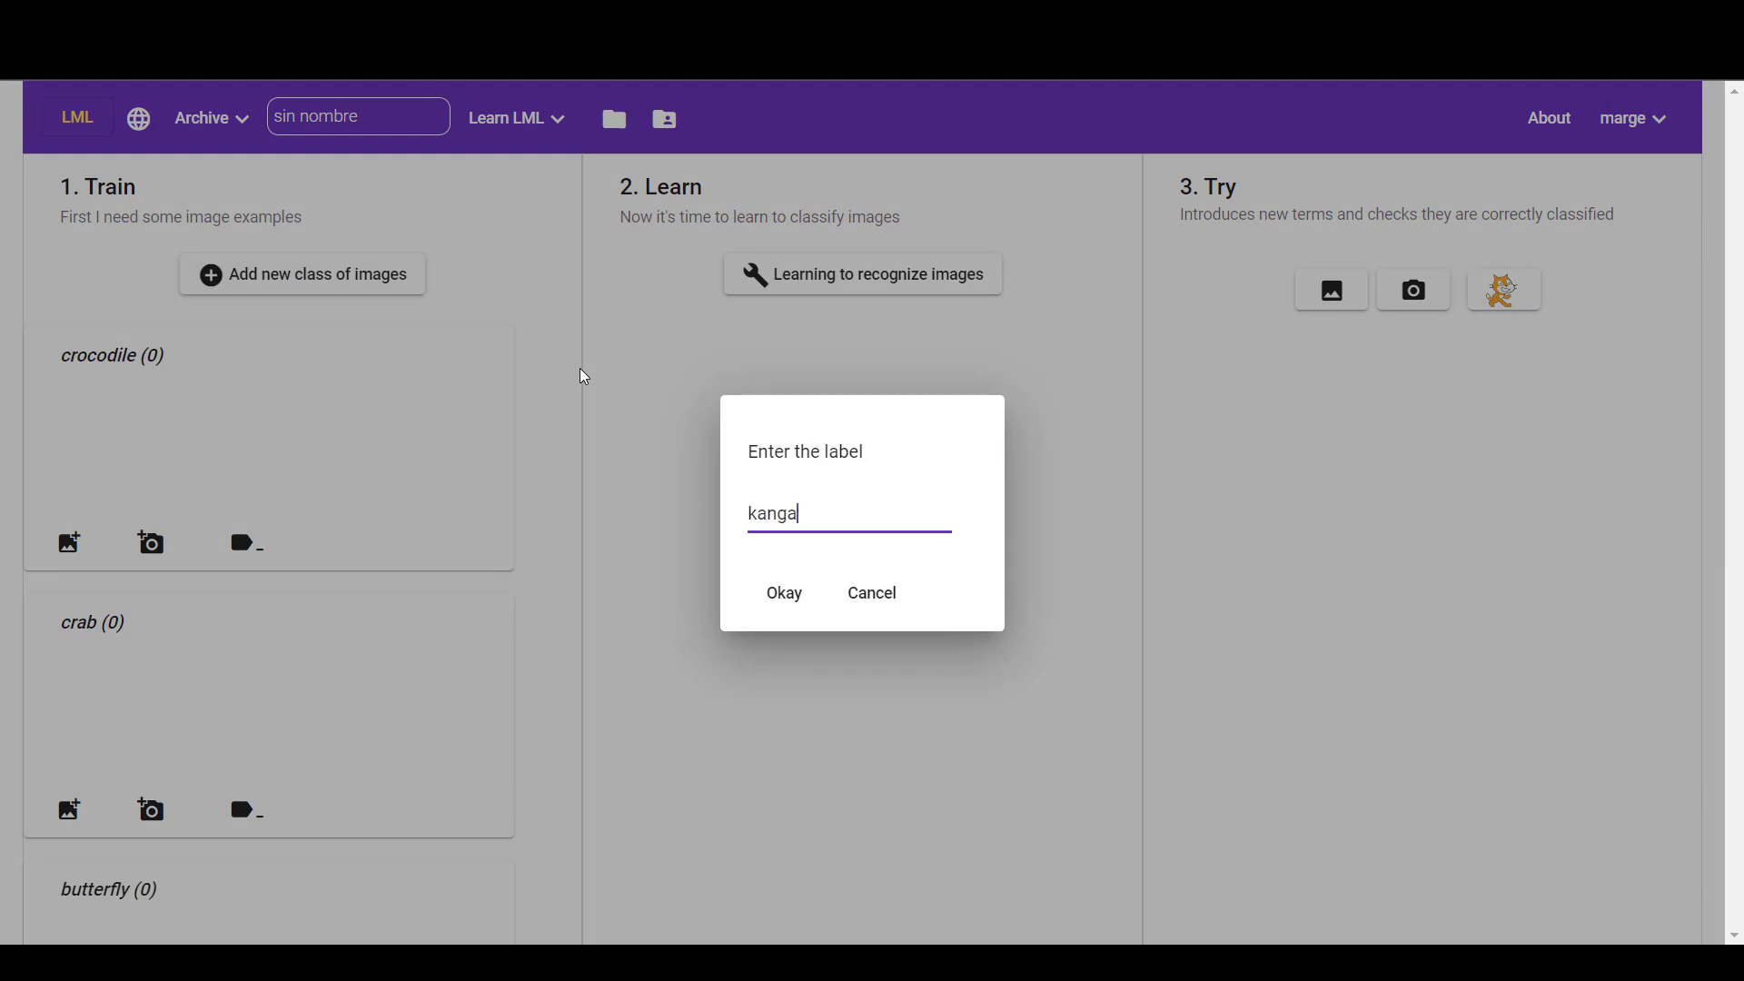
pyautogui.write('oo')
pyautogui.click(784, 593)
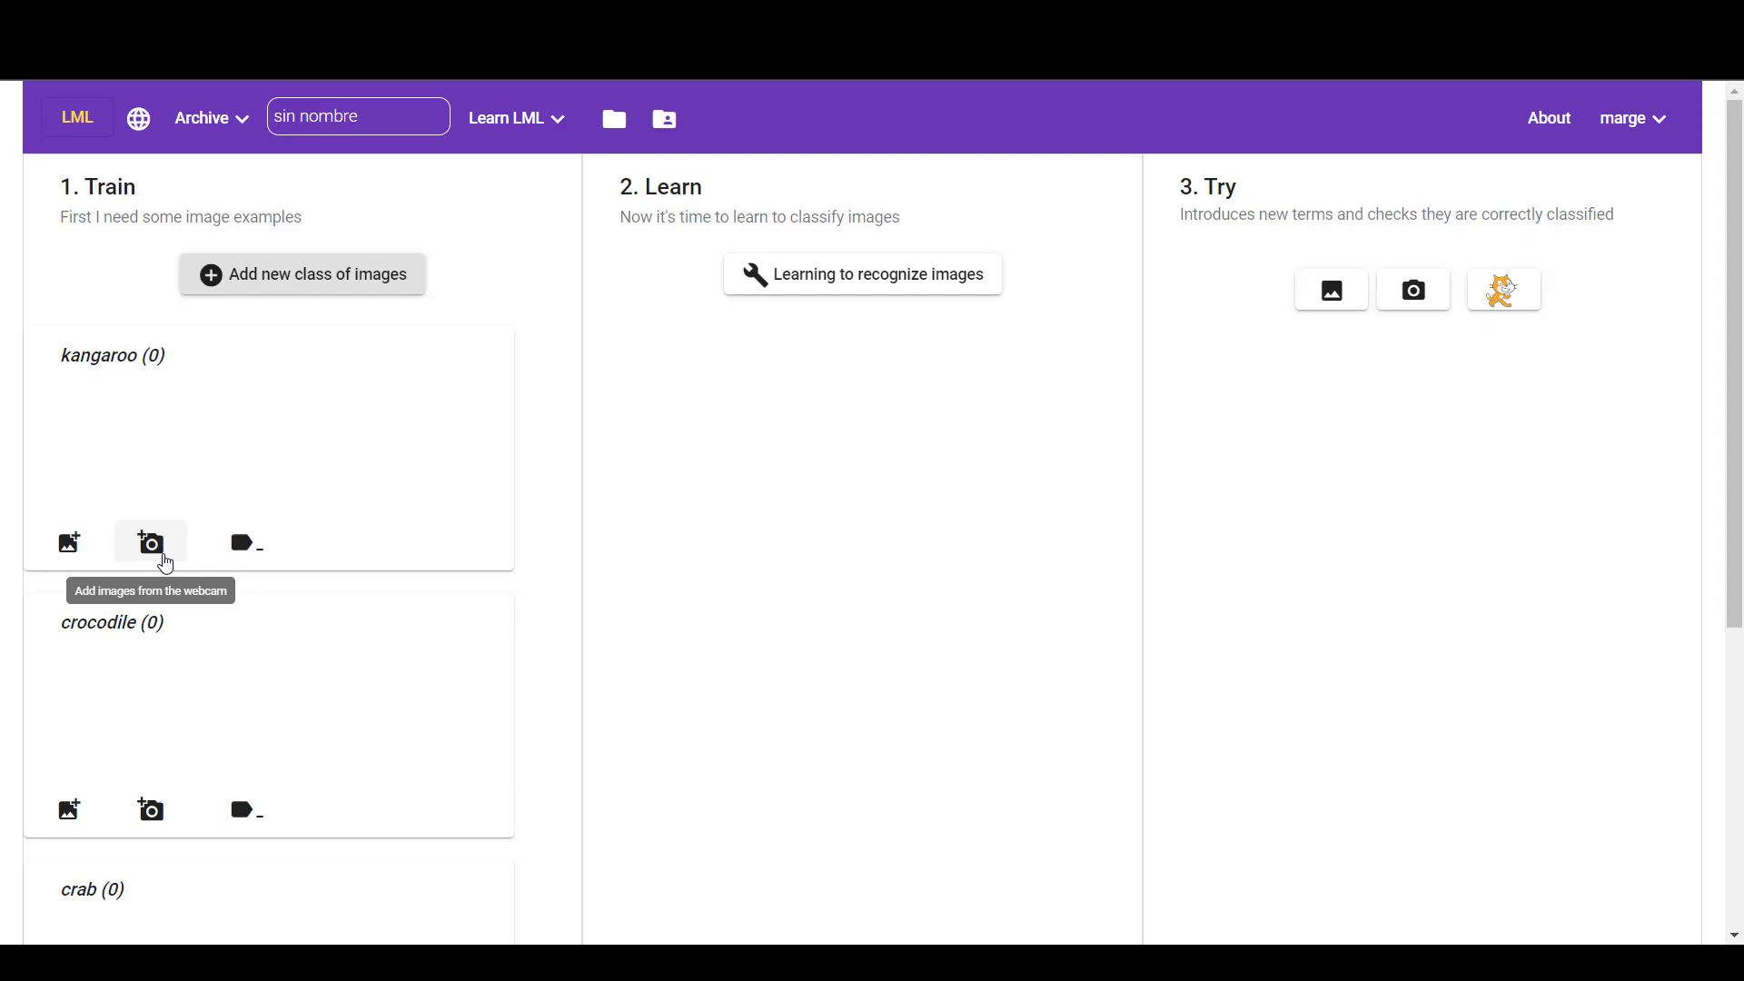
# Step: Load all images from the kangaroo folder inside the animals folder into the kangaroo class
pyautogui.click(69, 545)
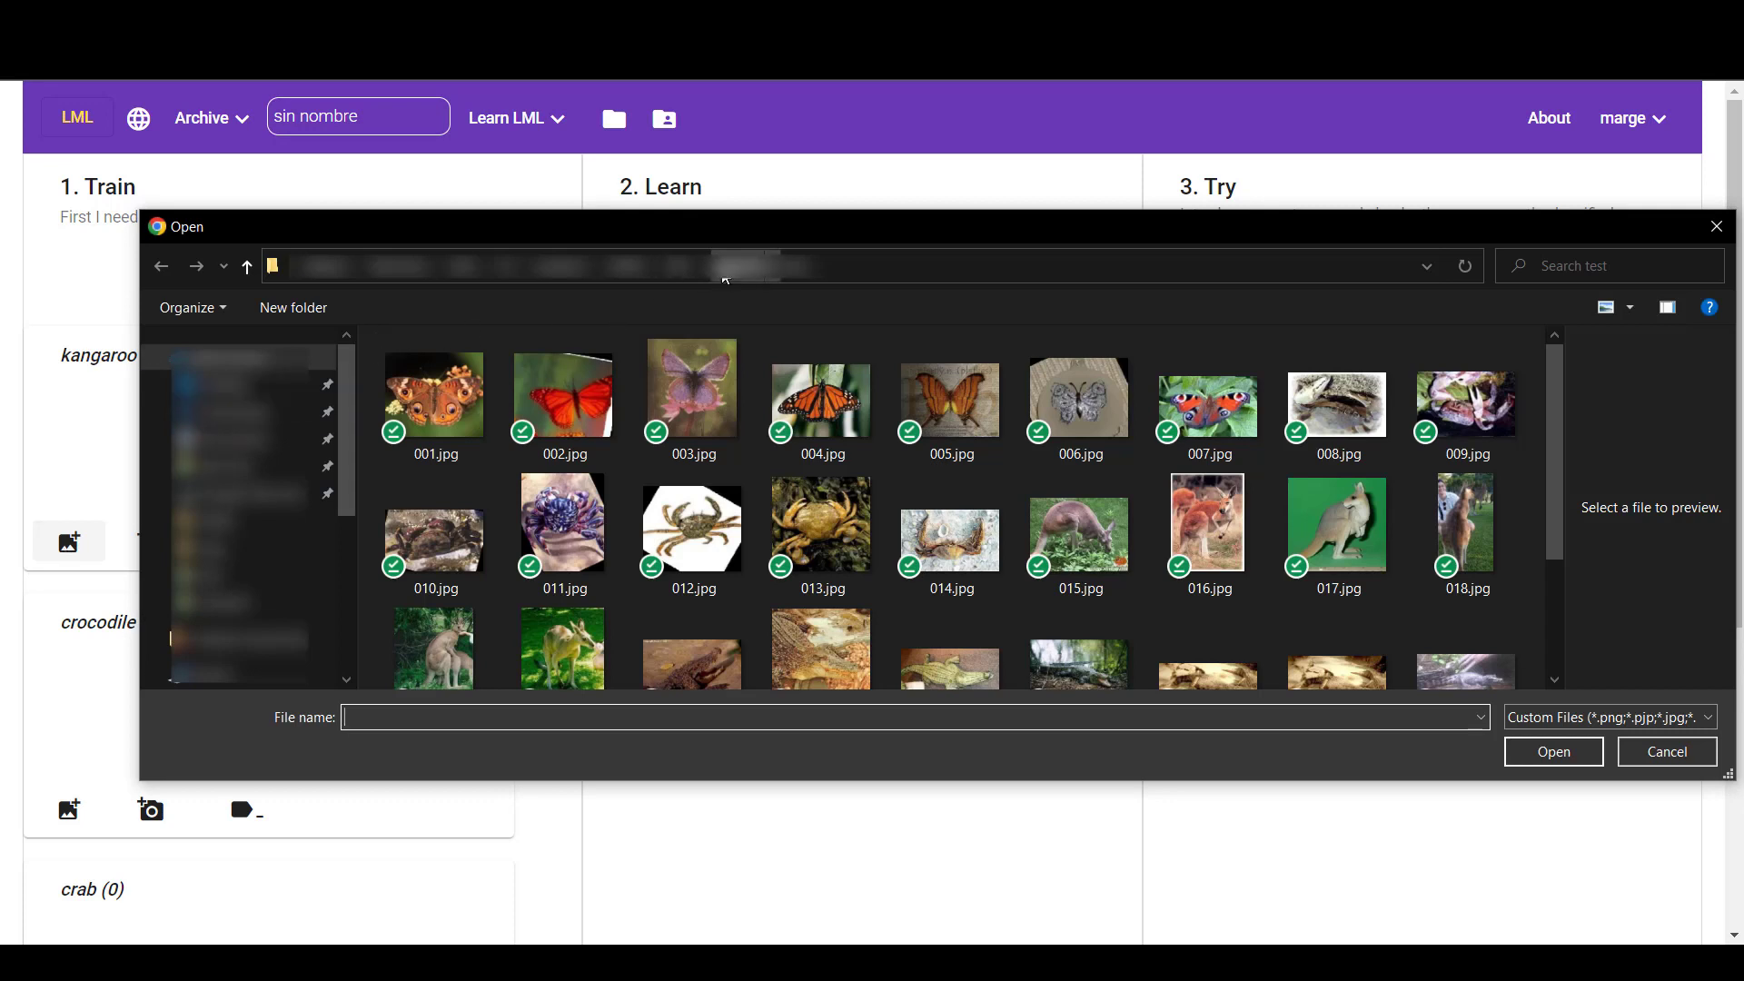
pyautogui.click(740, 266)
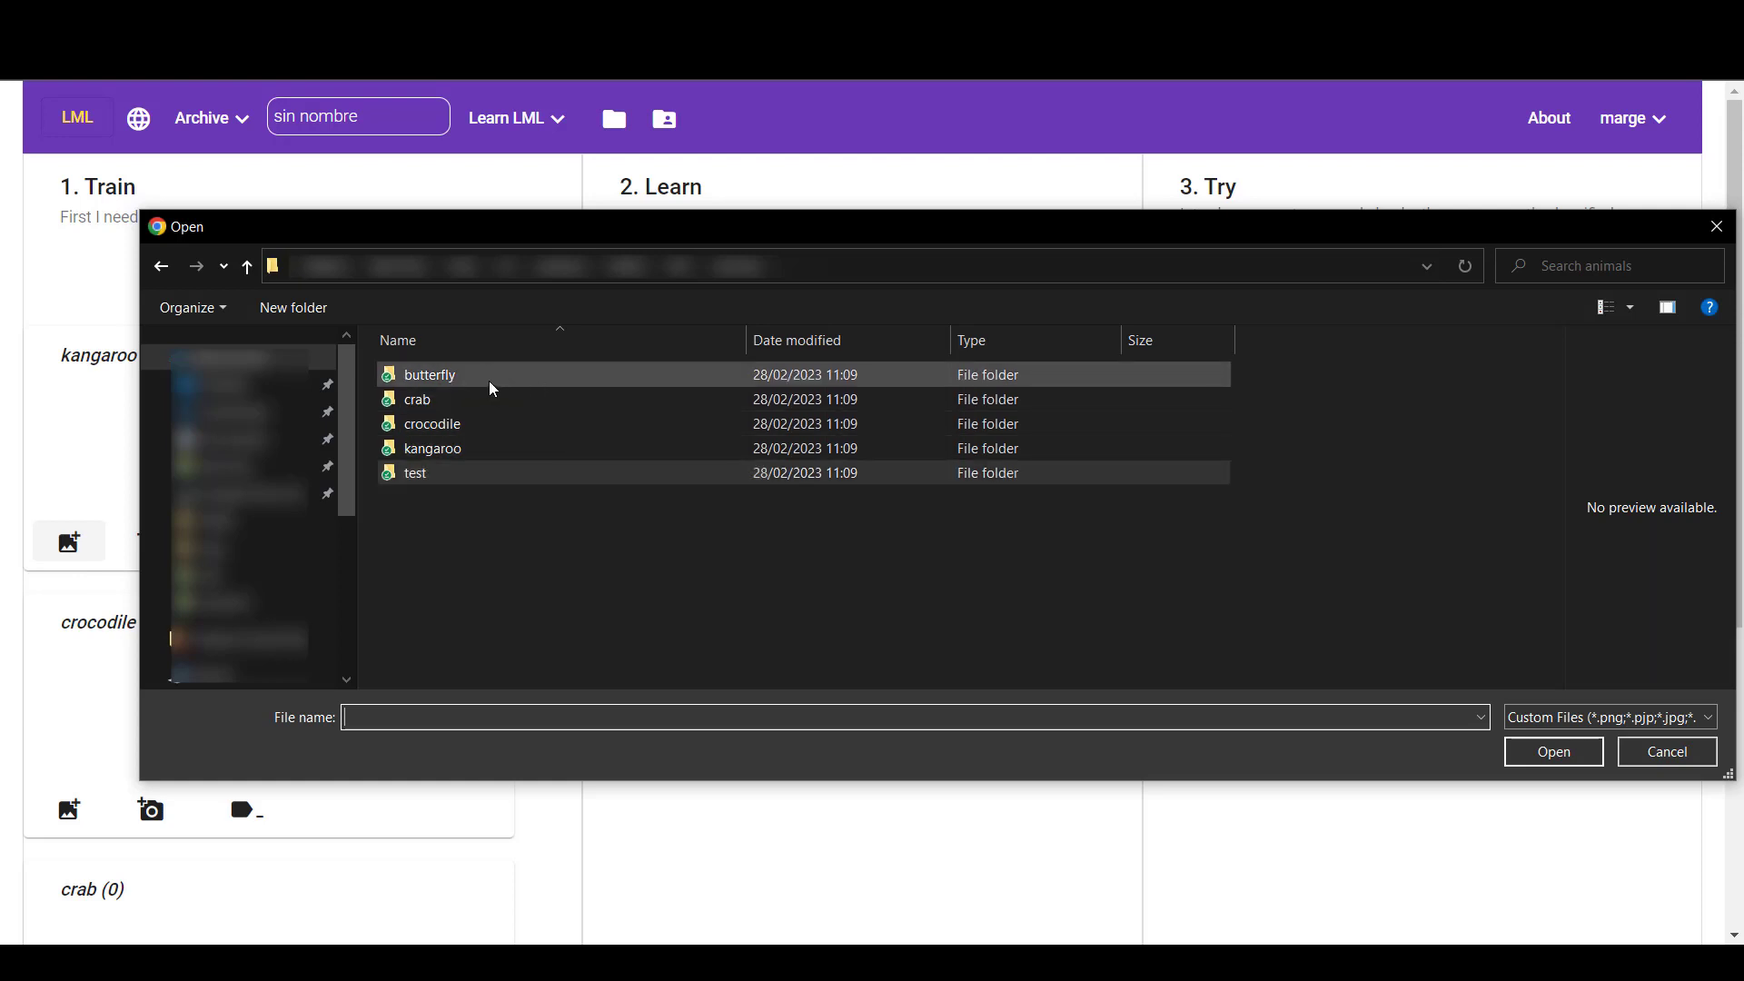
pyautogui.click(447, 451)
pyautogui.doubleClick(452, 454)
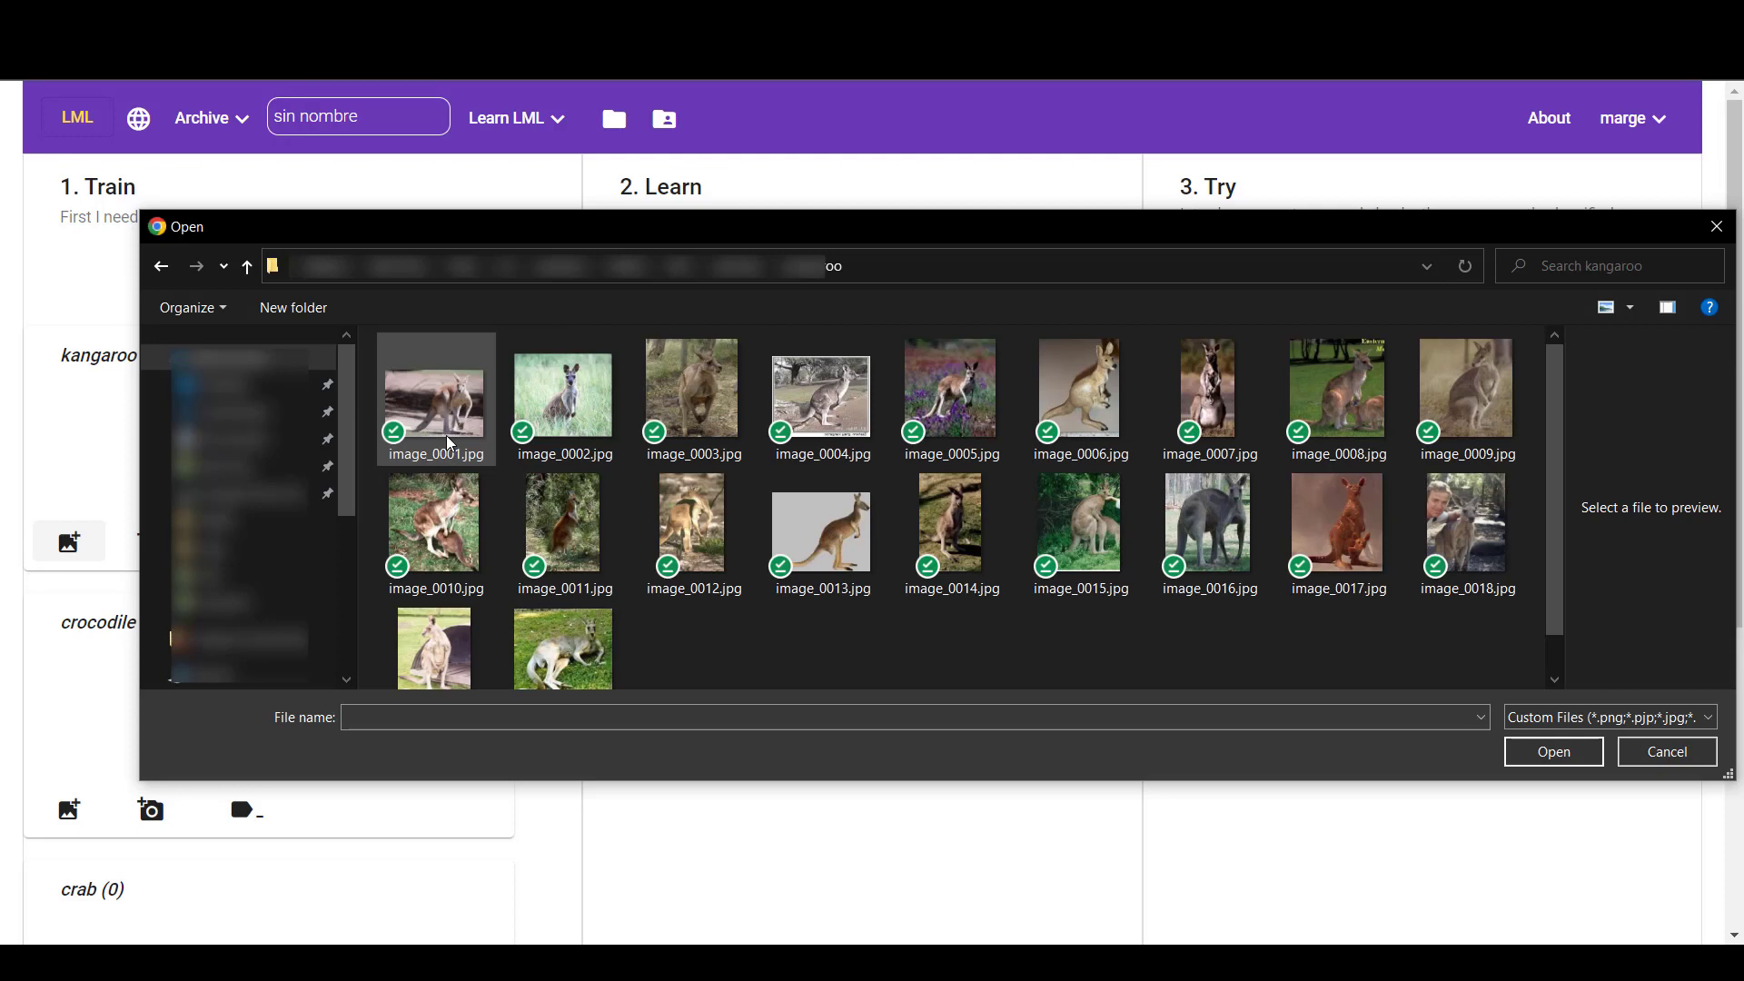
pyautogui.hotkey('ctrl', 'a')
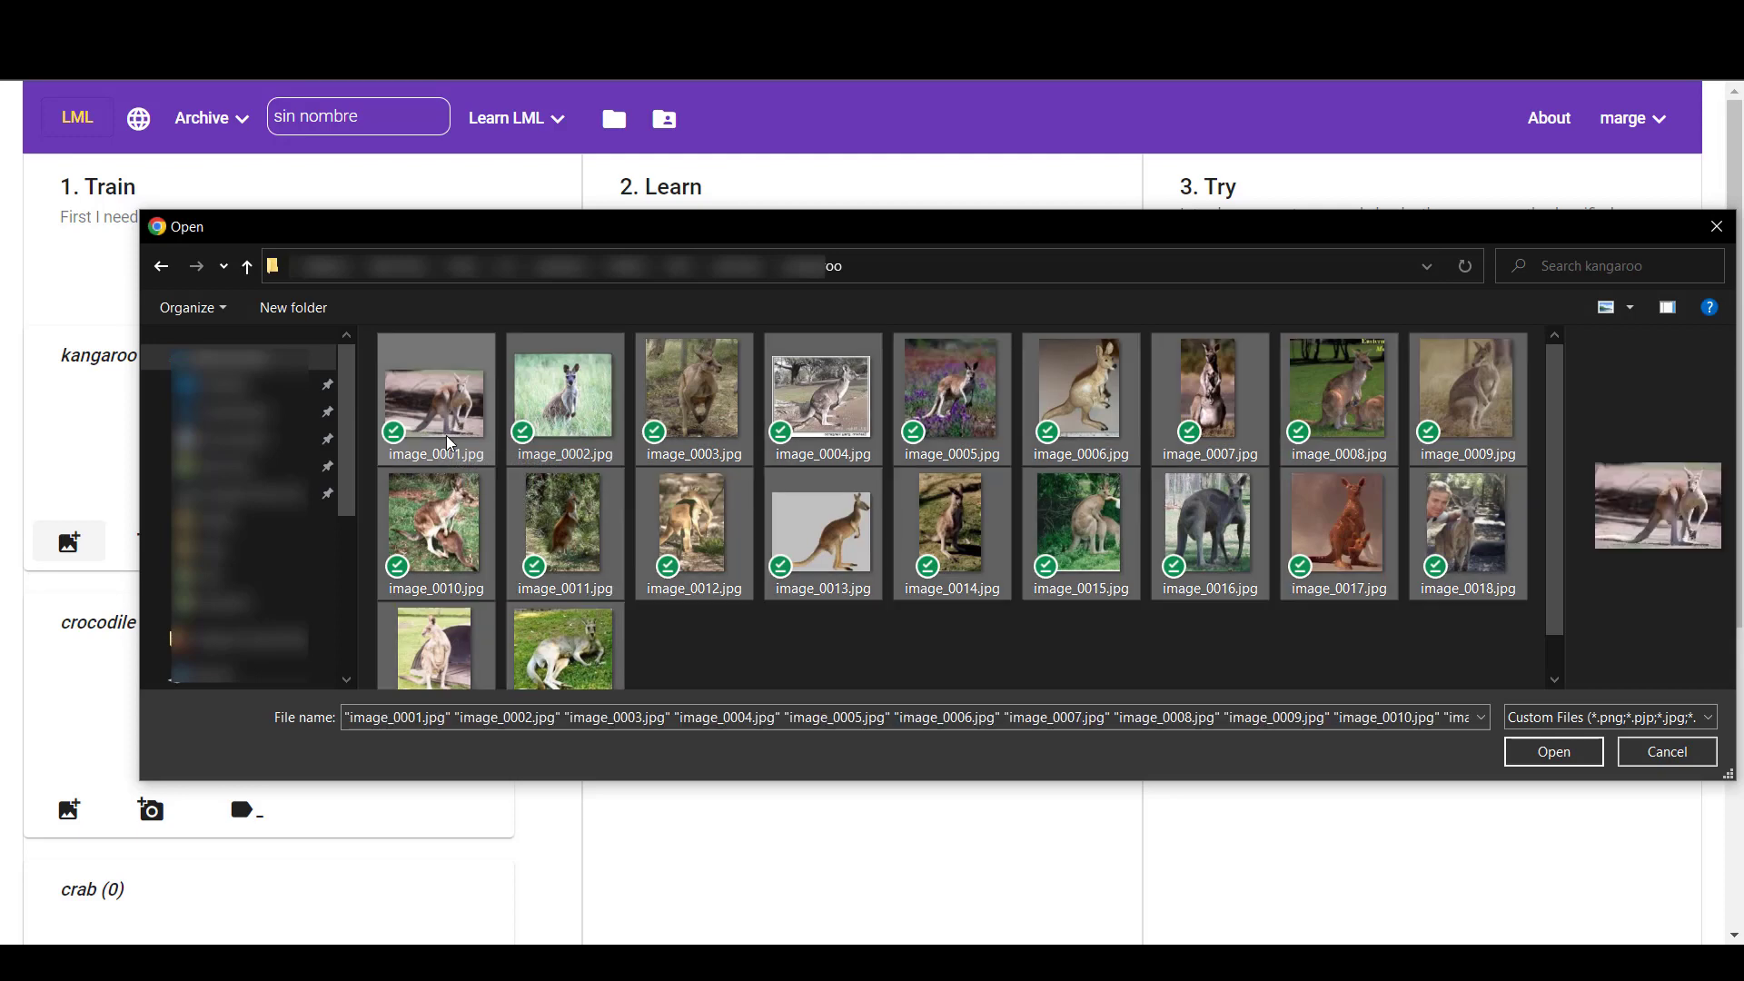
pyautogui.click(1550, 753)
# Step: Load all images from the crocodile folder into the crocodile class
pyautogui.scroll(-4, 144, 728)
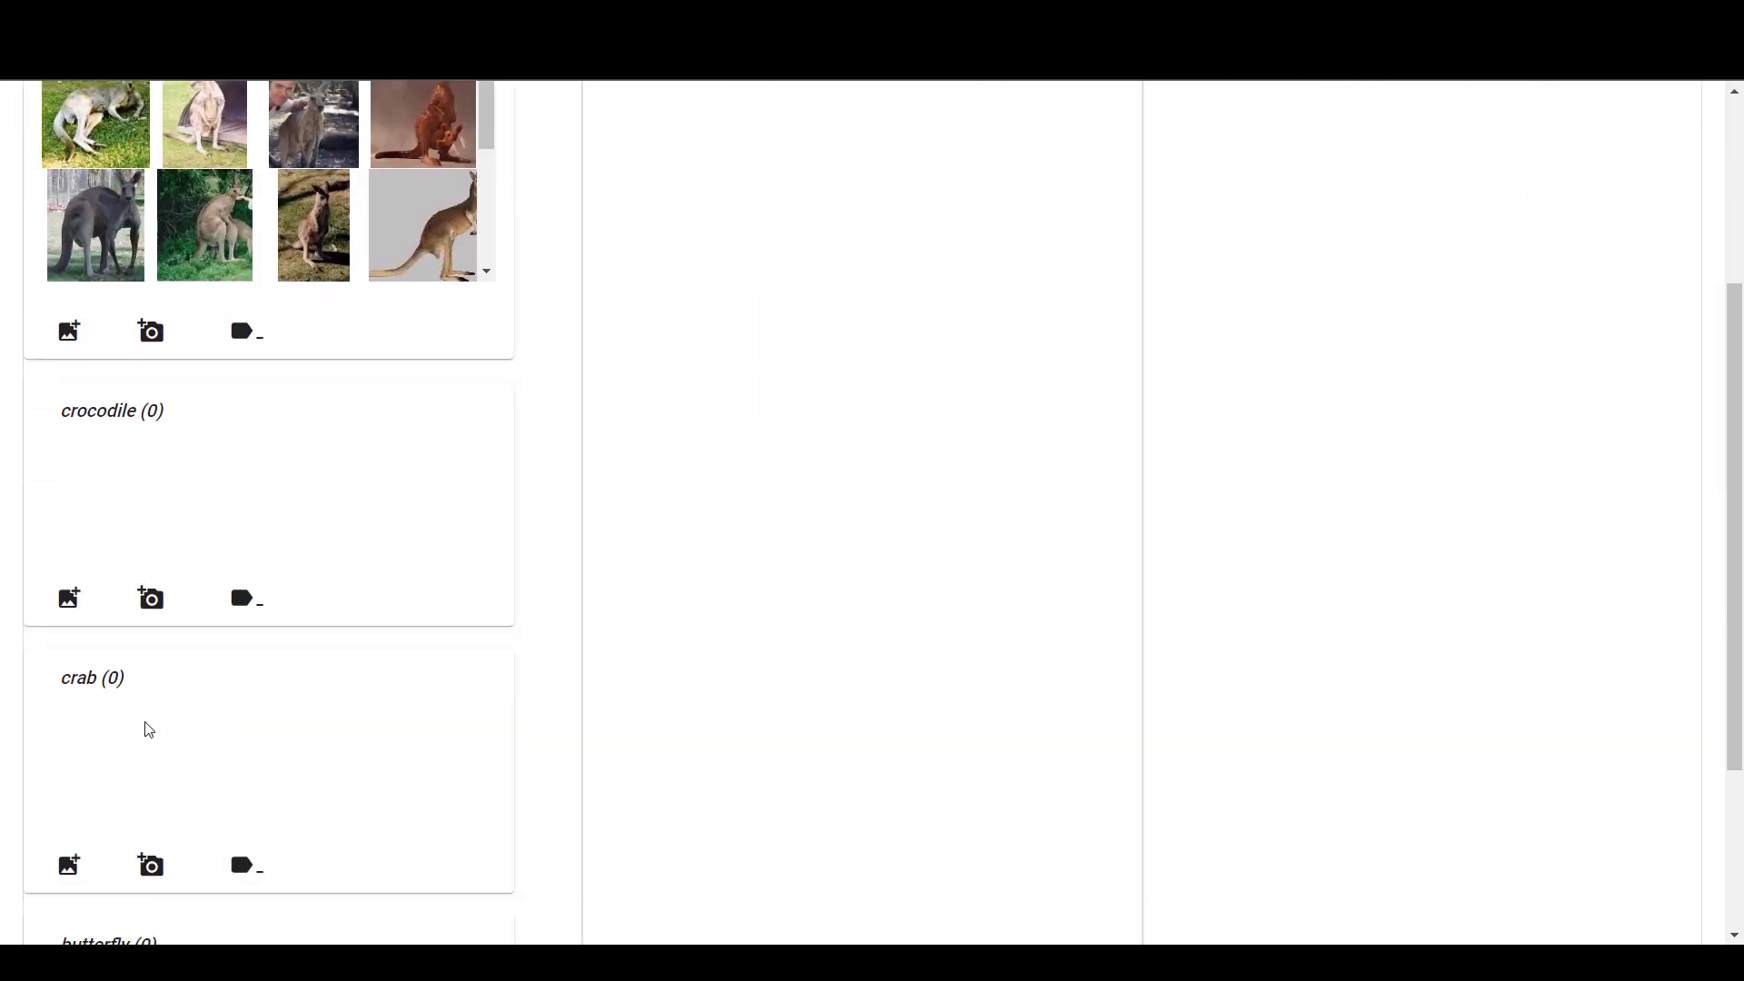
pyautogui.click(70, 581)
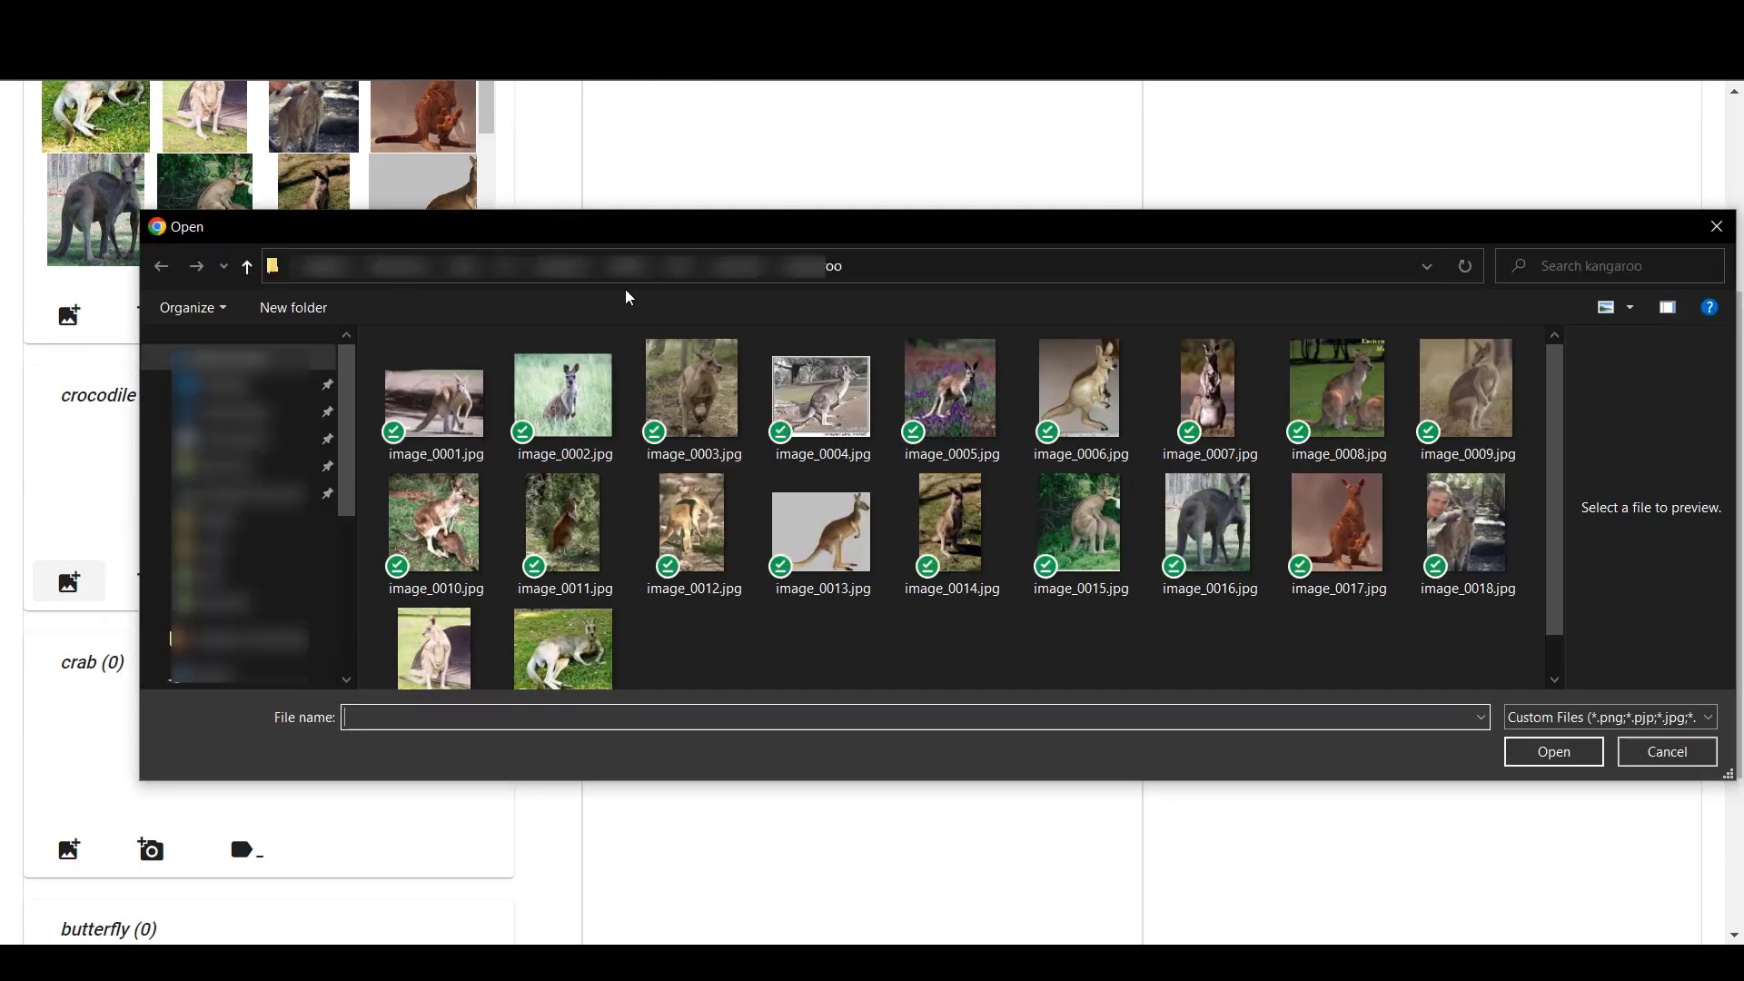
pyautogui.click(744, 276)
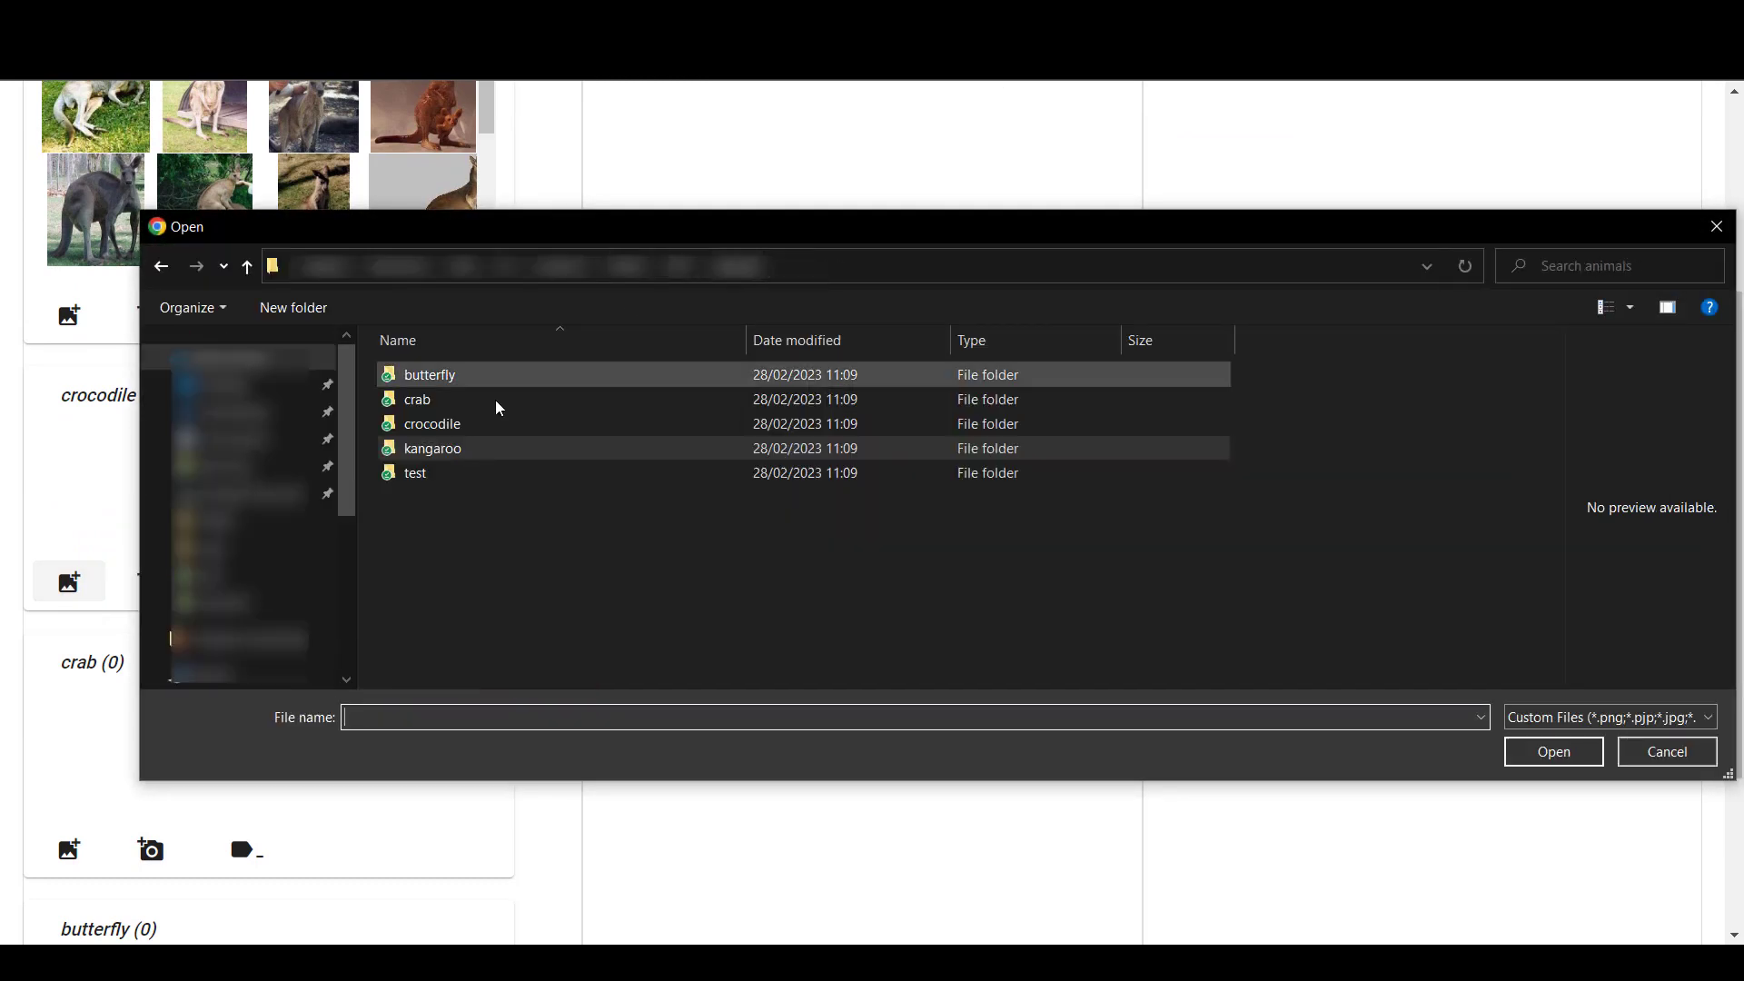
pyautogui.doubleClick(427, 424)
pyautogui.hotkey('ctrl', 'a')
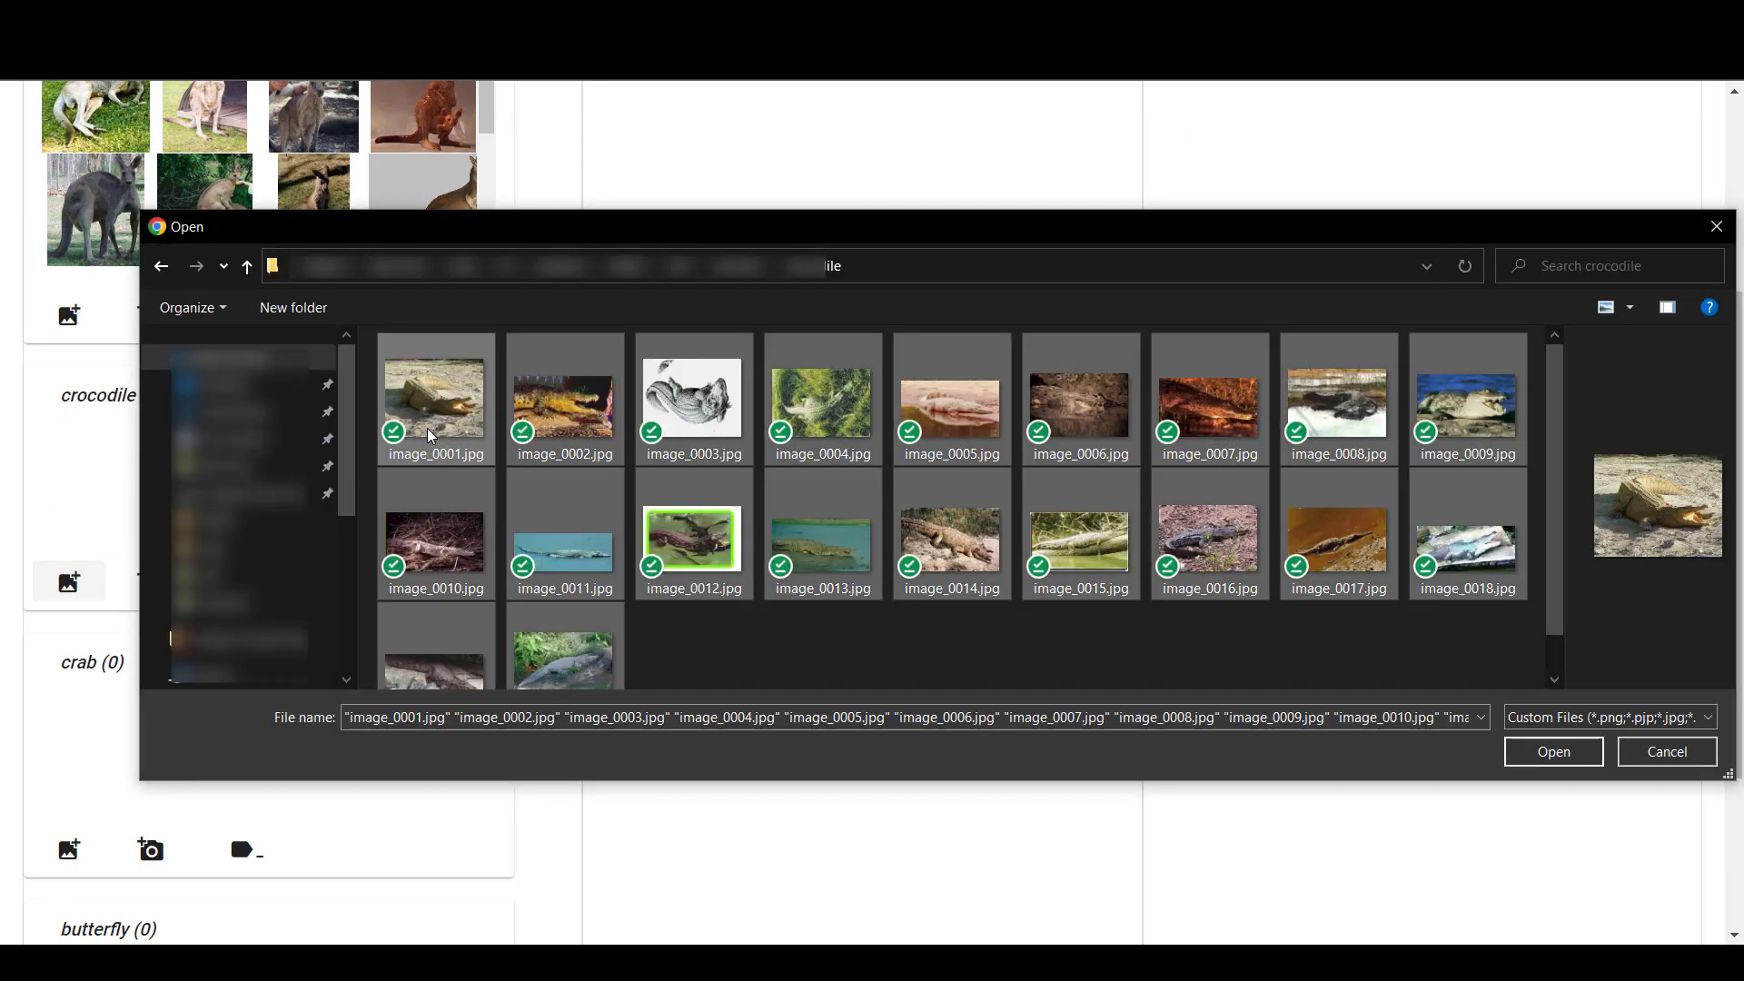
pyautogui.click(1537, 752)
# Step: Load all images from the crab folder into the crab class
pyautogui.scroll(-4, 81, 790)
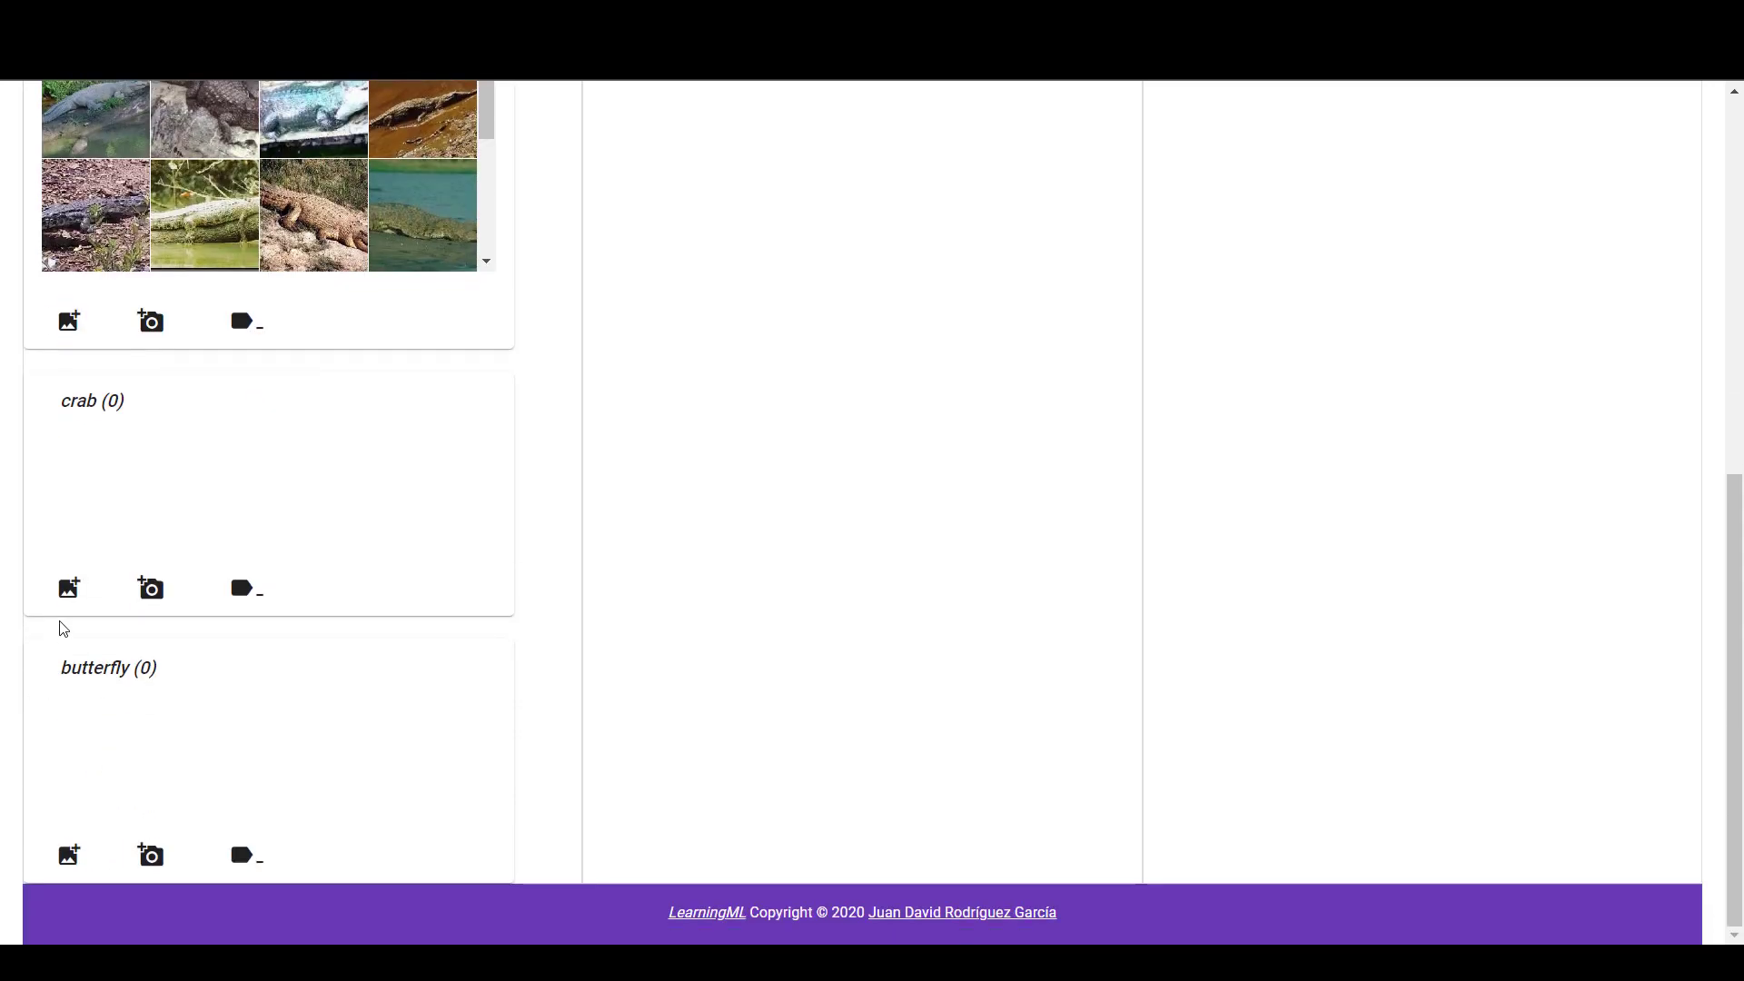
pyautogui.click(81, 617)
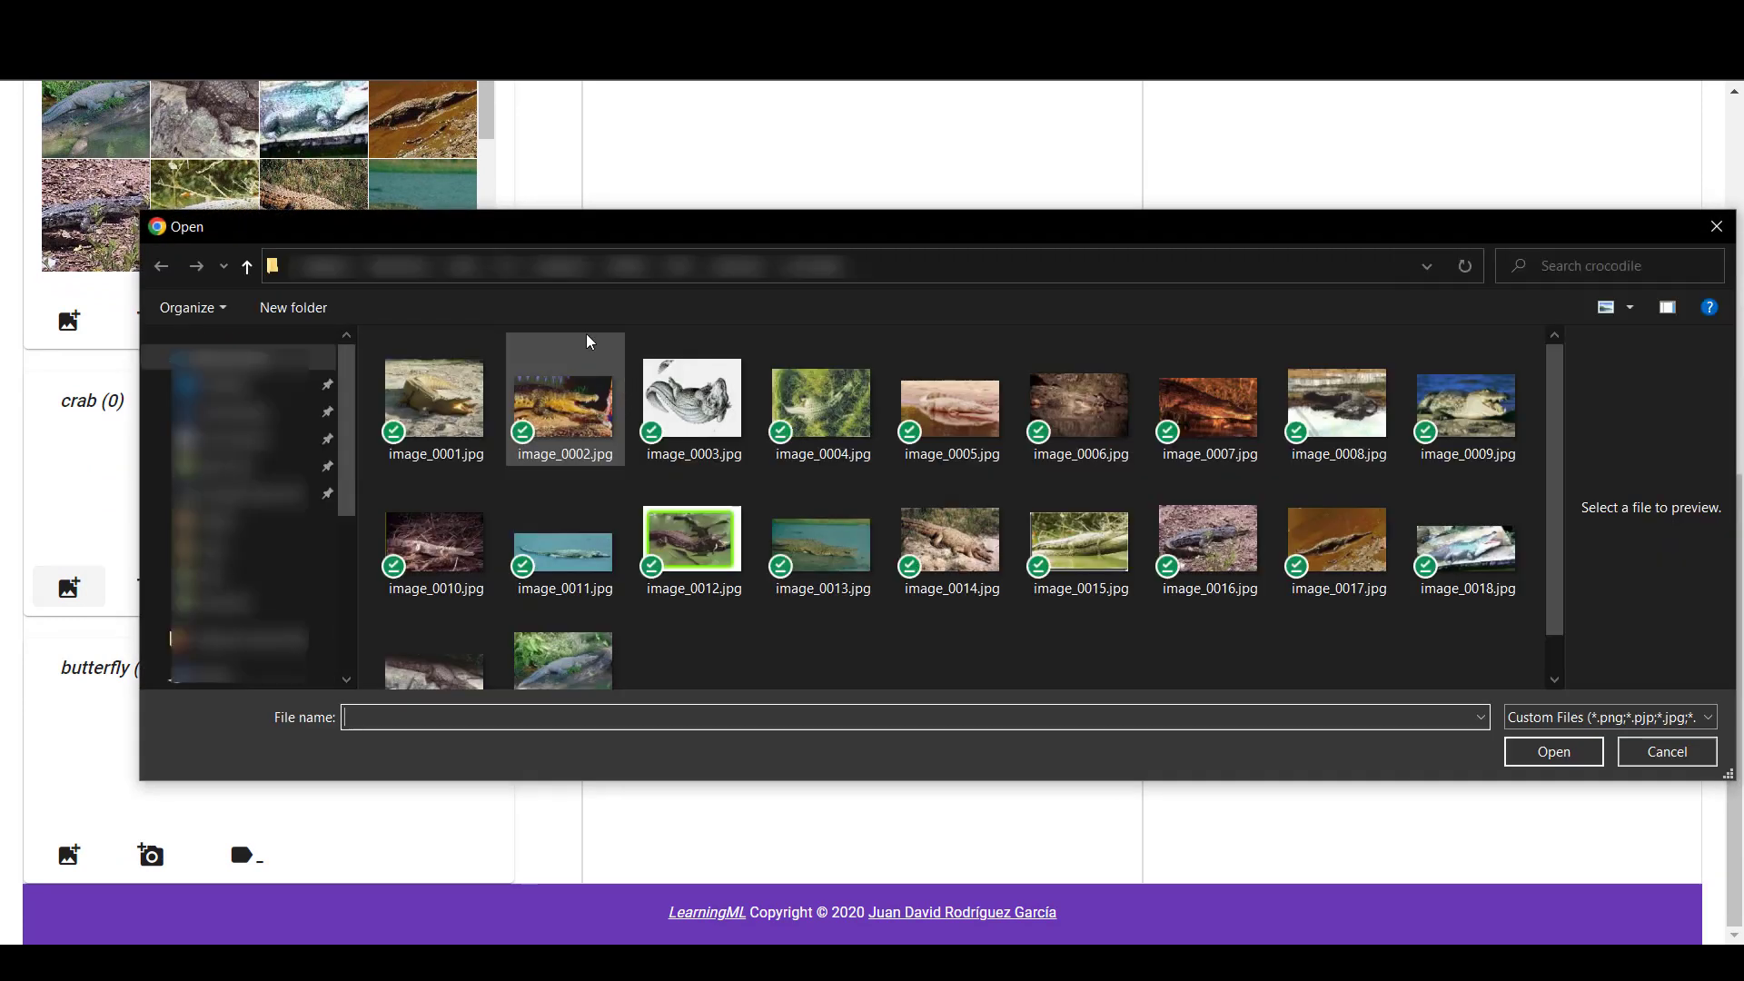
pyautogui.click(745, 278)
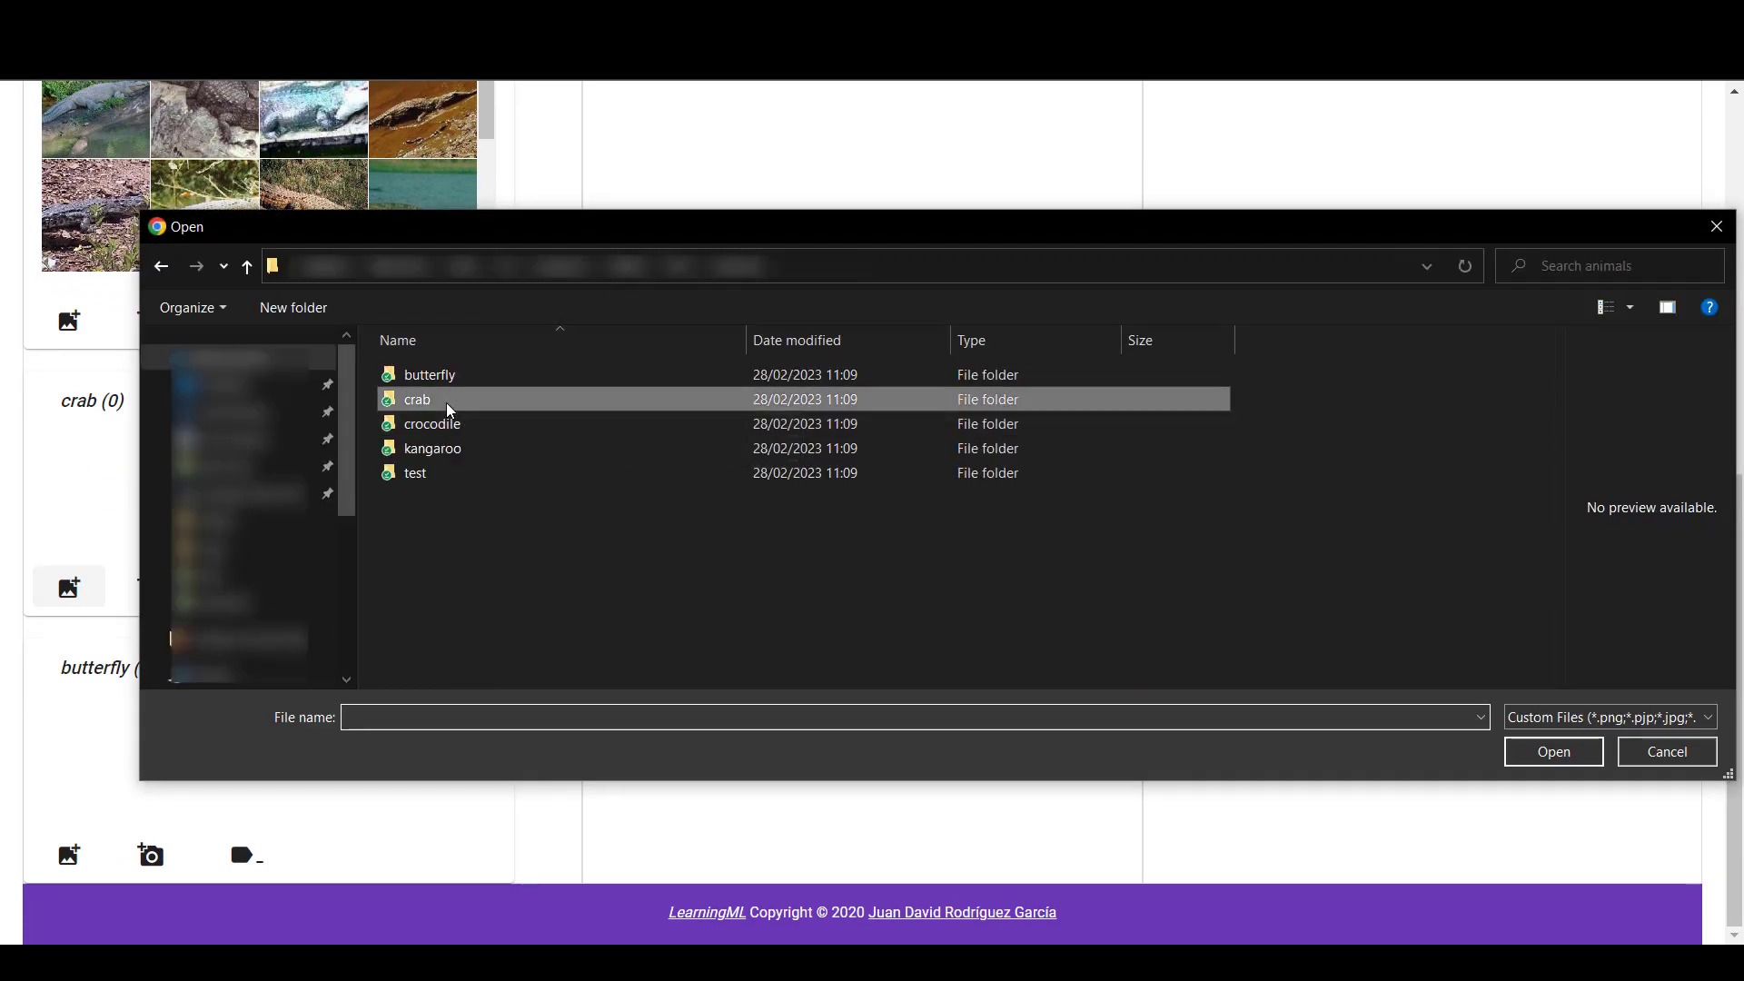
pyautogui.doubleClick(446, 401)
pyautogui.hotkey('ctrl', 'a')
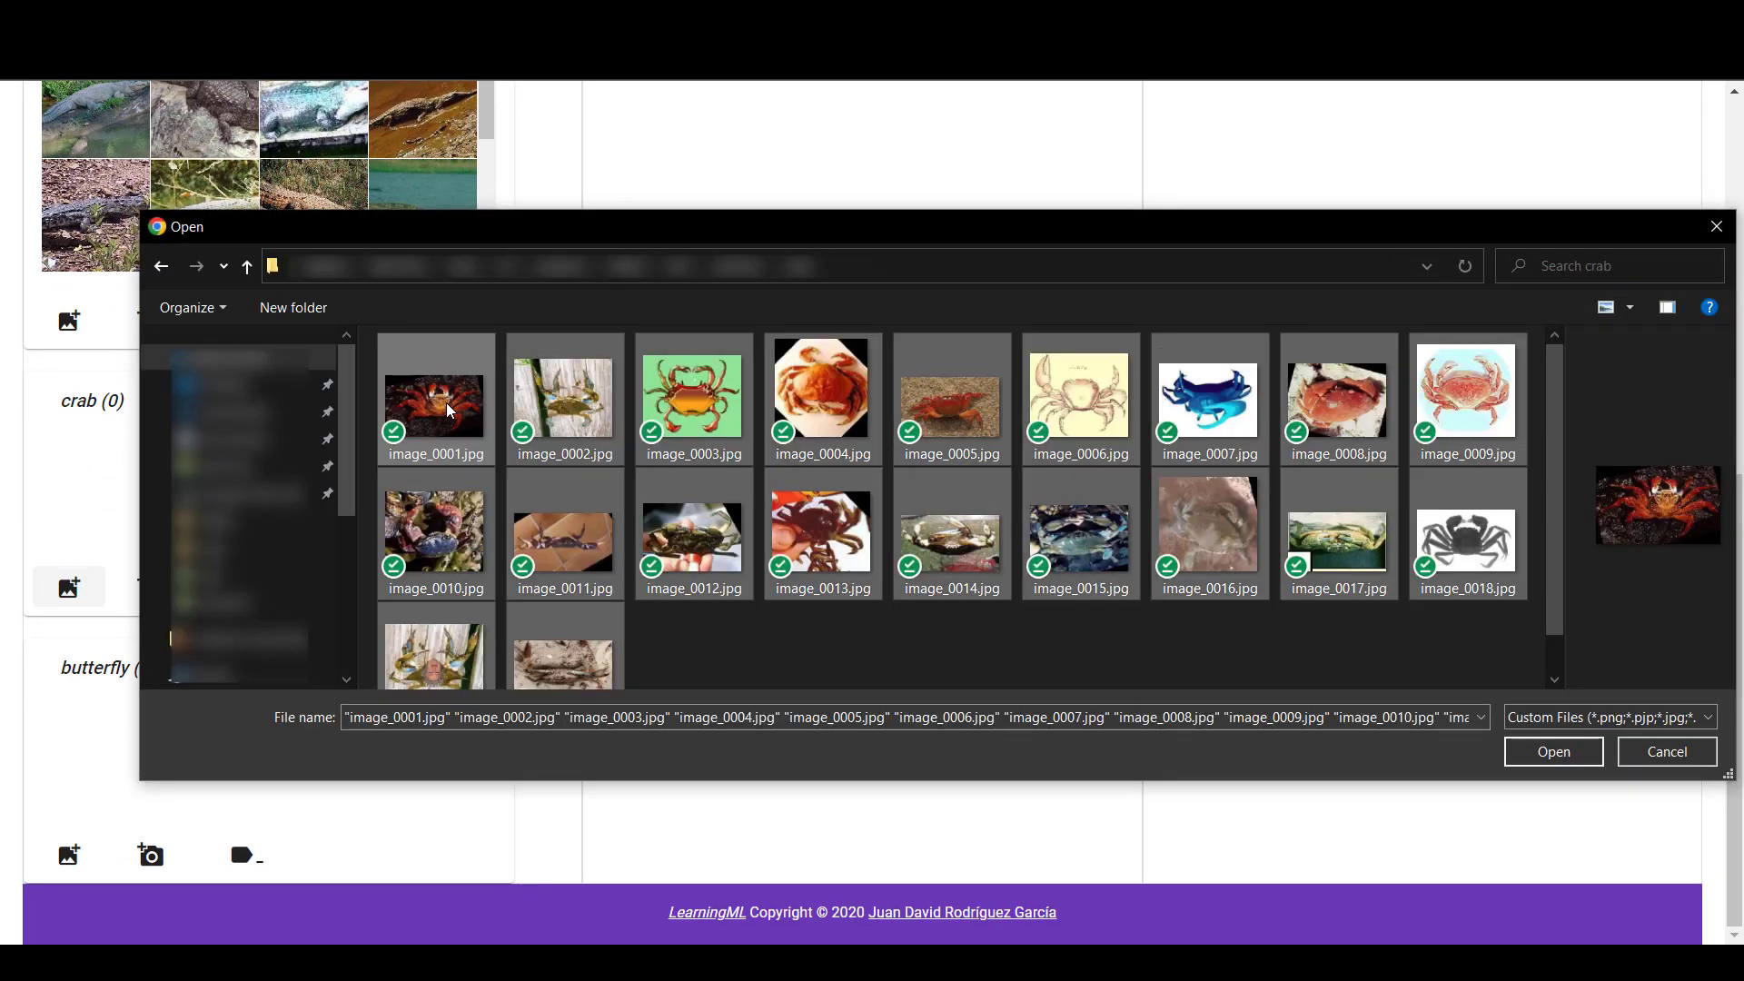
pyautogui.click(1550, 754)
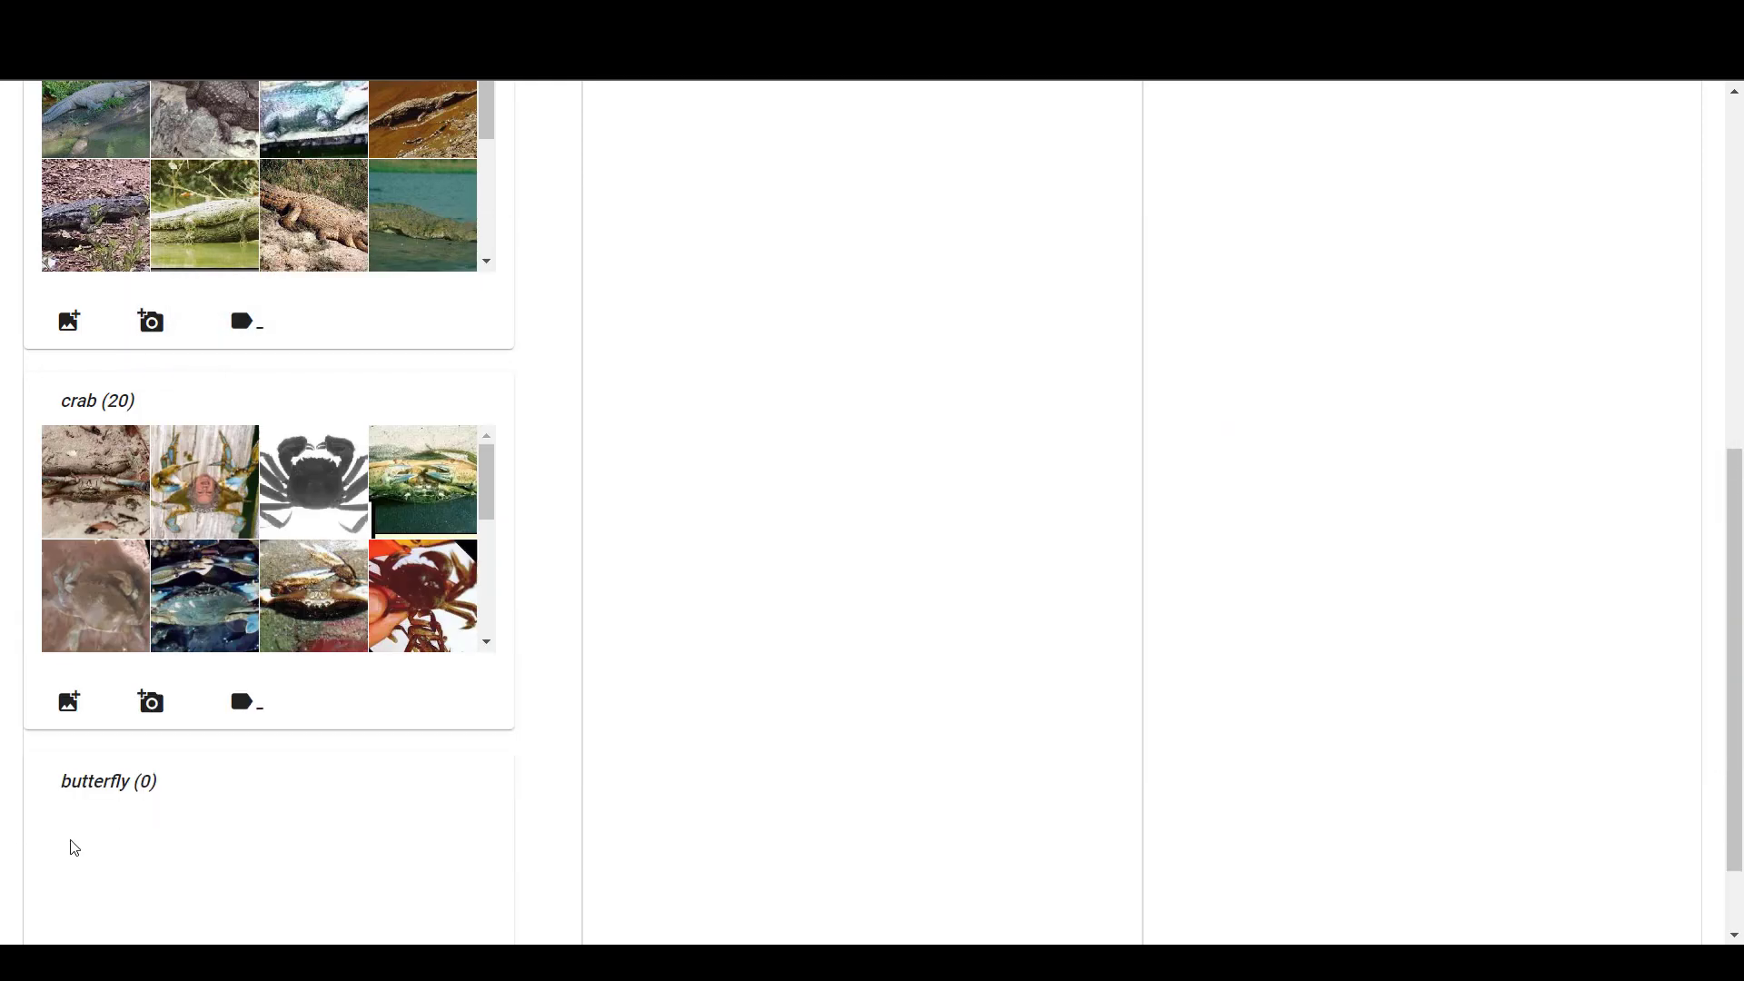
# Step: Load all images from the butterfly folder into the butterfly class
pyautogui.scroll(-2, 77, 825)
pyautogui.click(67, 847)
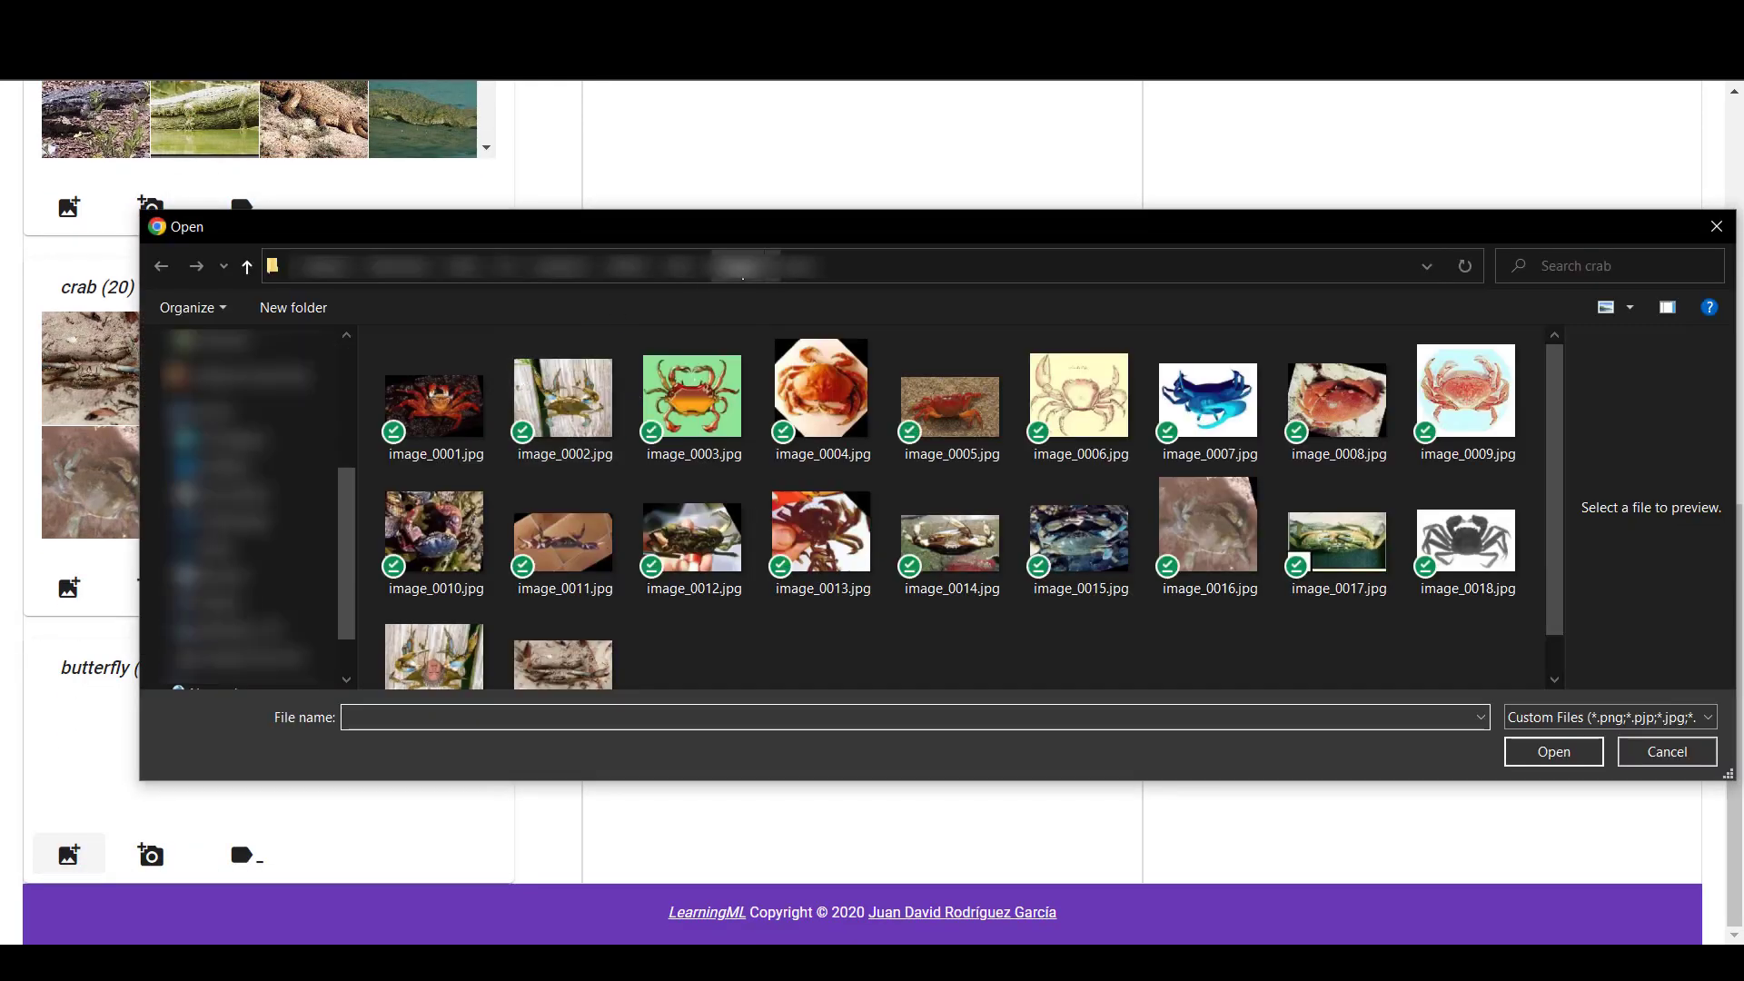
pyautogui.click(743, 276)
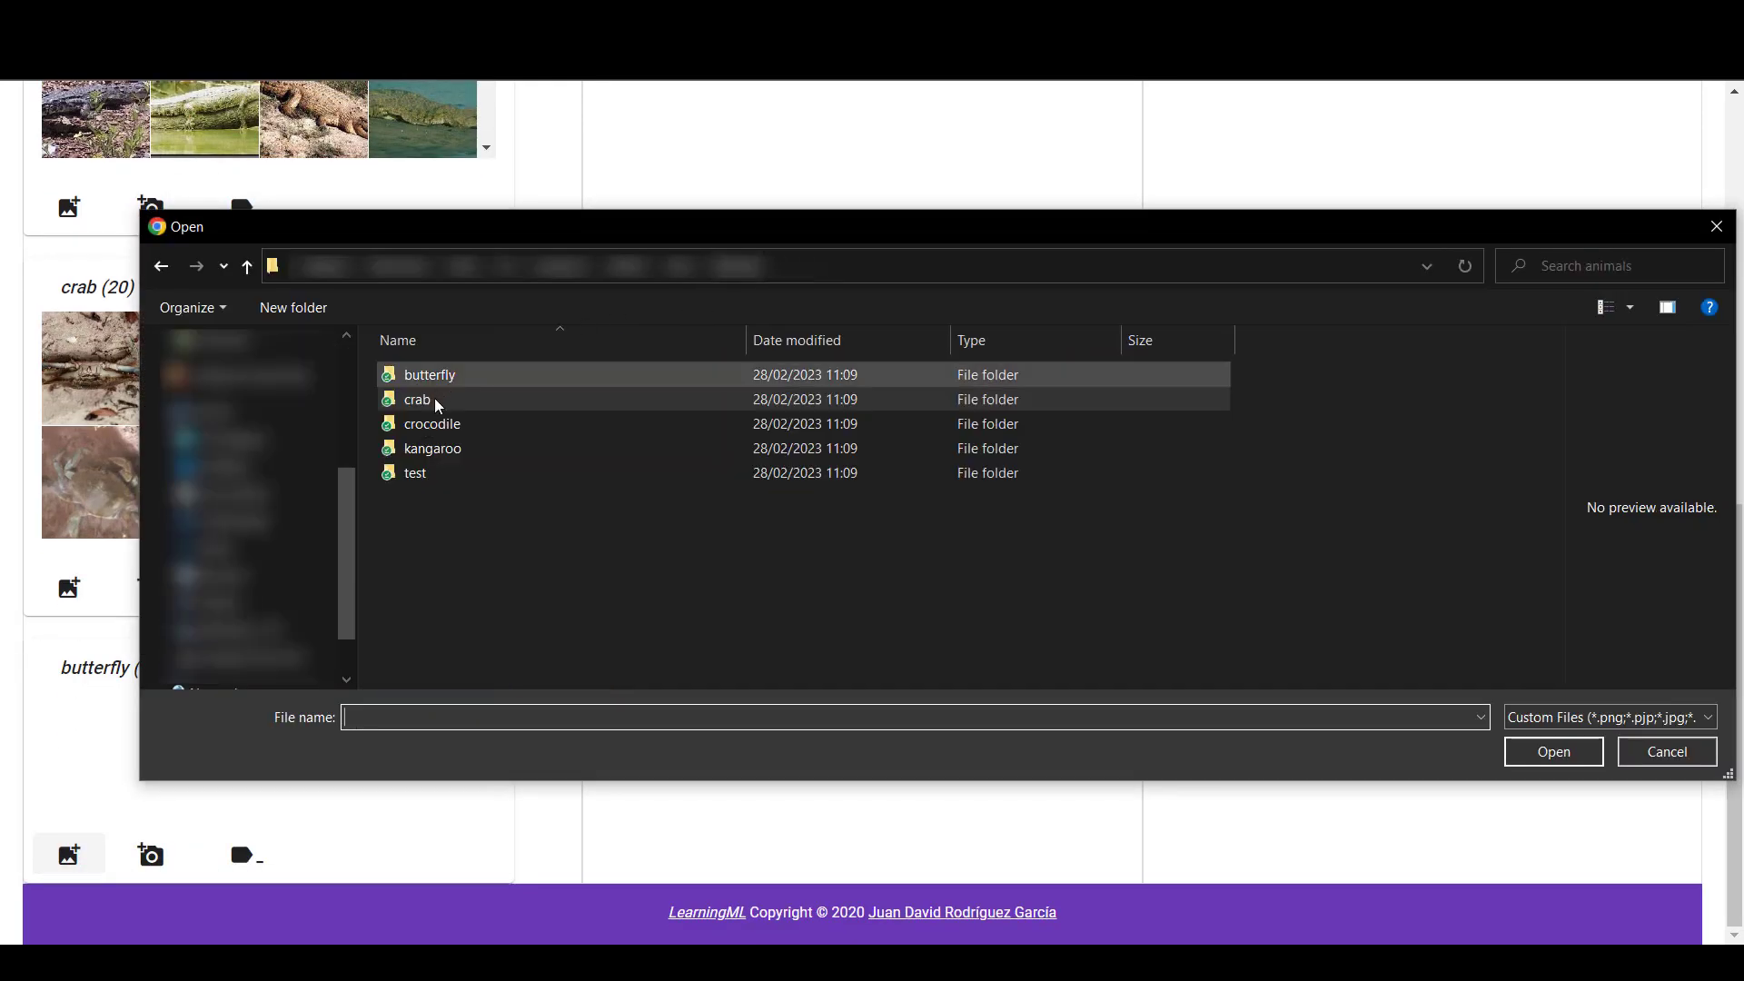
pyautogui.doubleClick(444, 380)
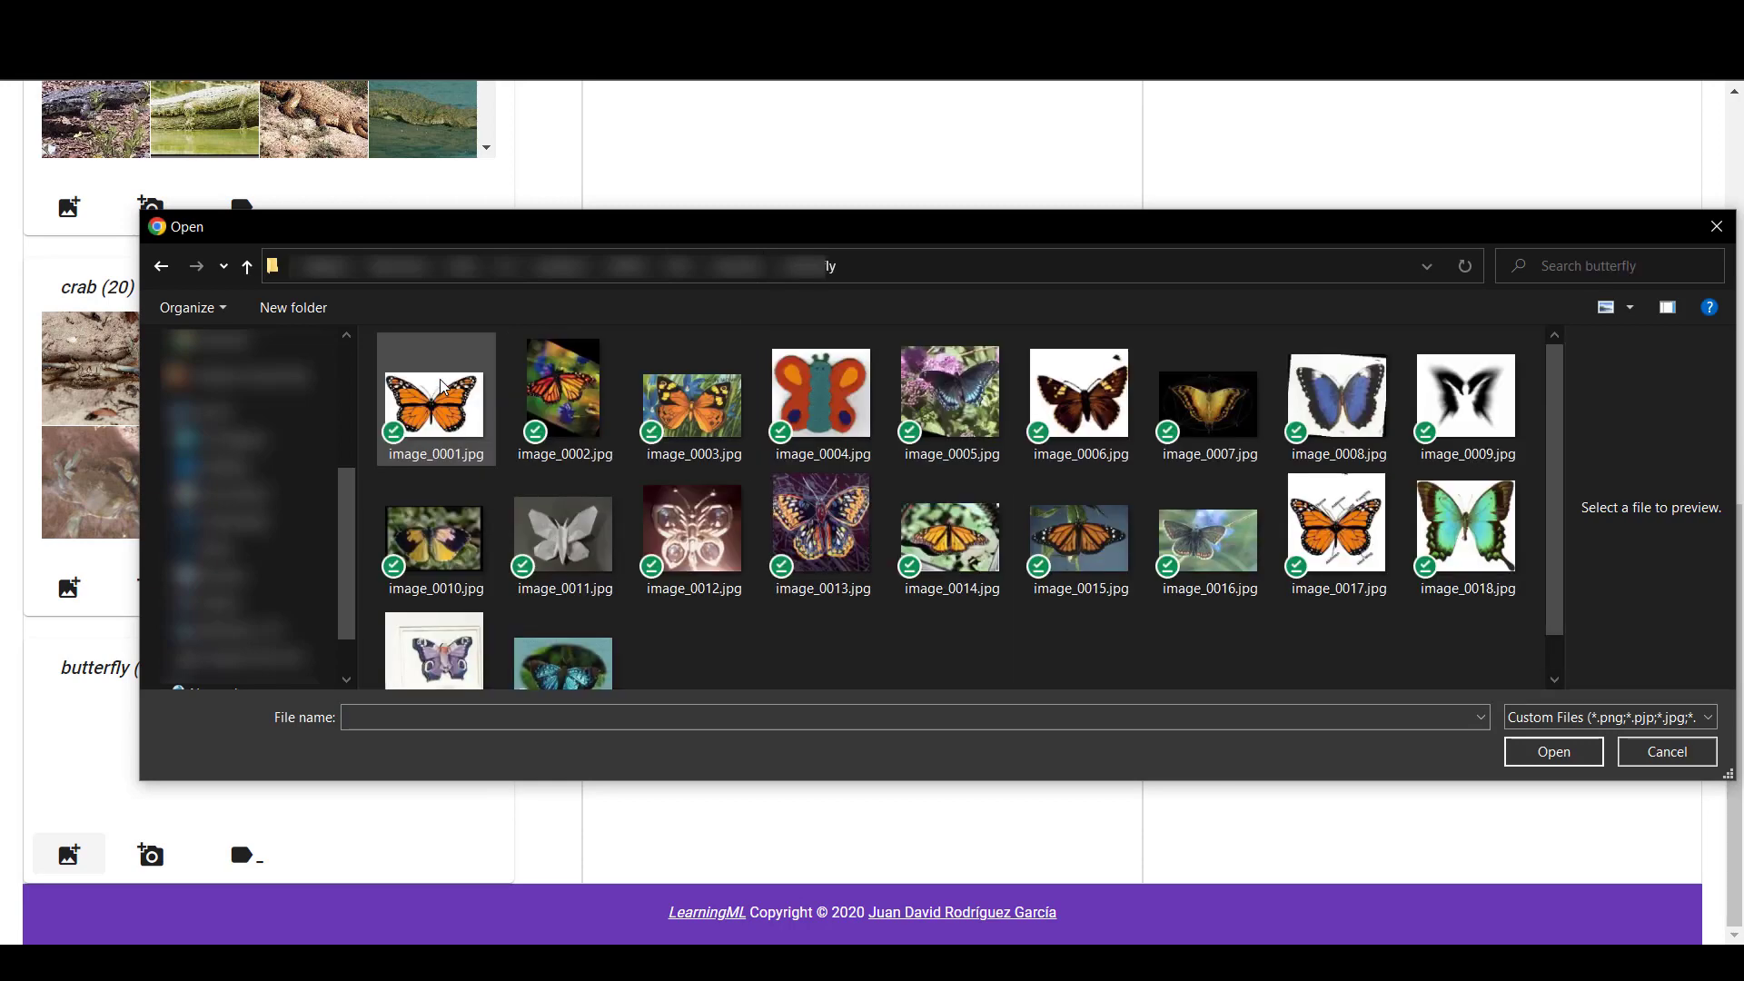
pyautogui.hotkey('ctrl', 'a')
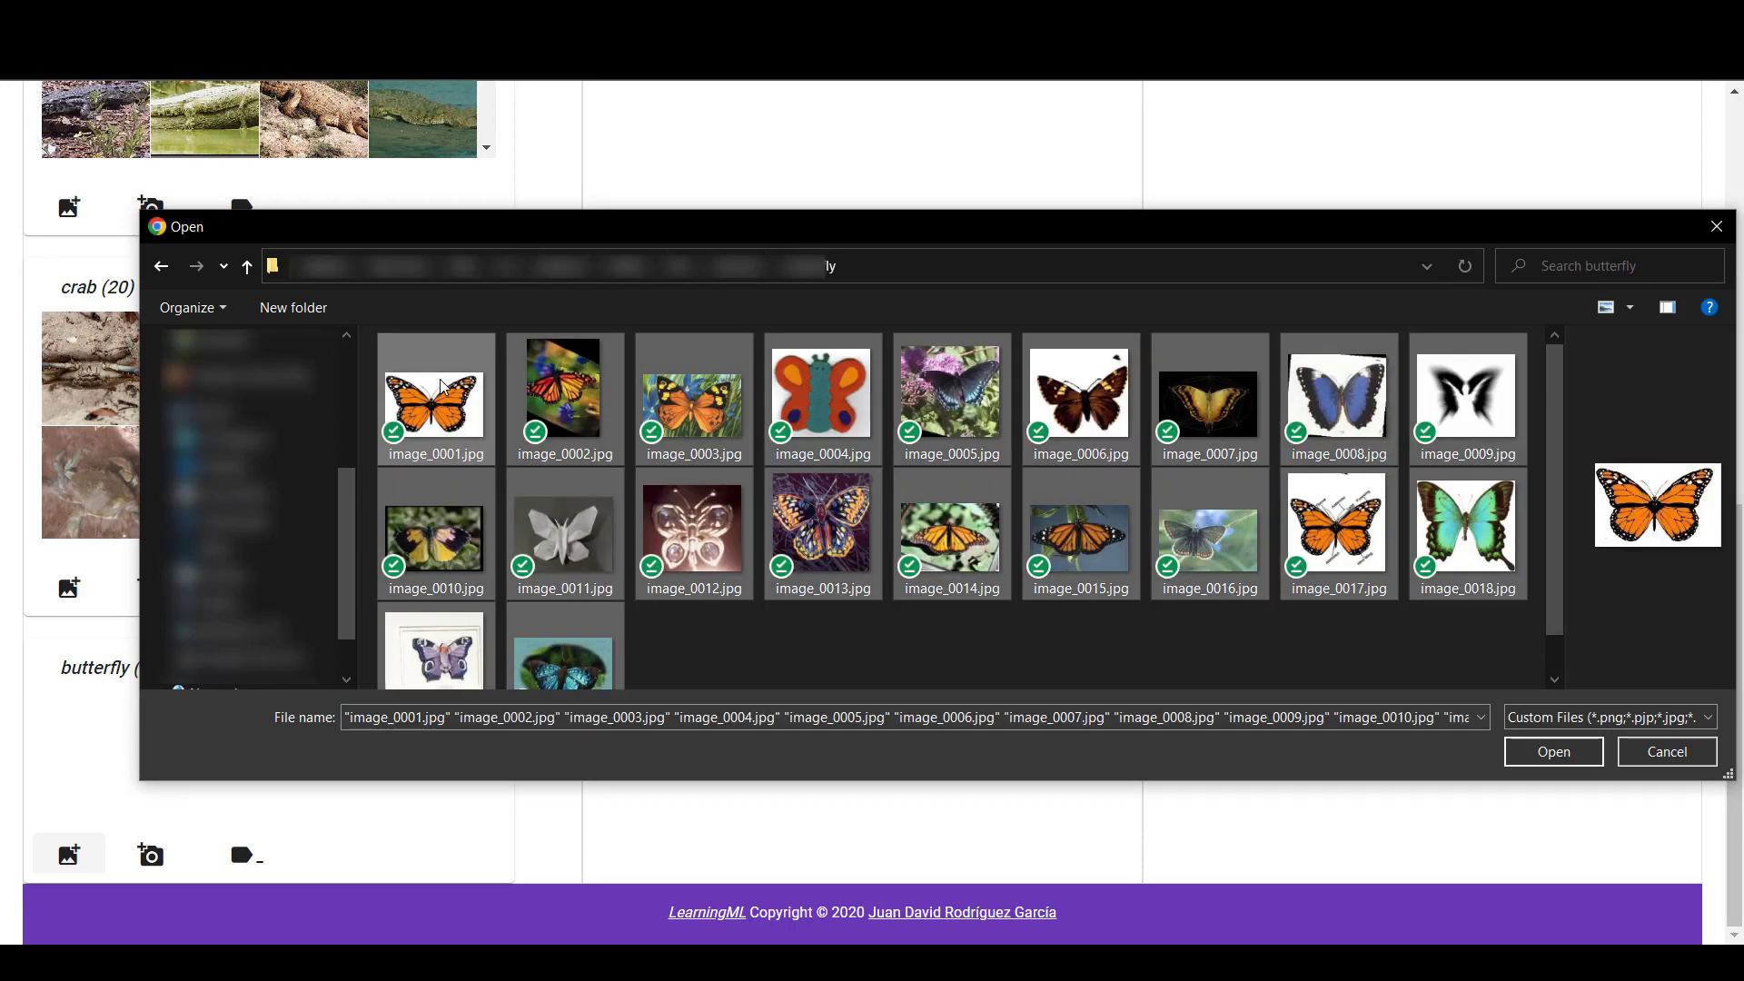
pyautogui.click(1553, 752)
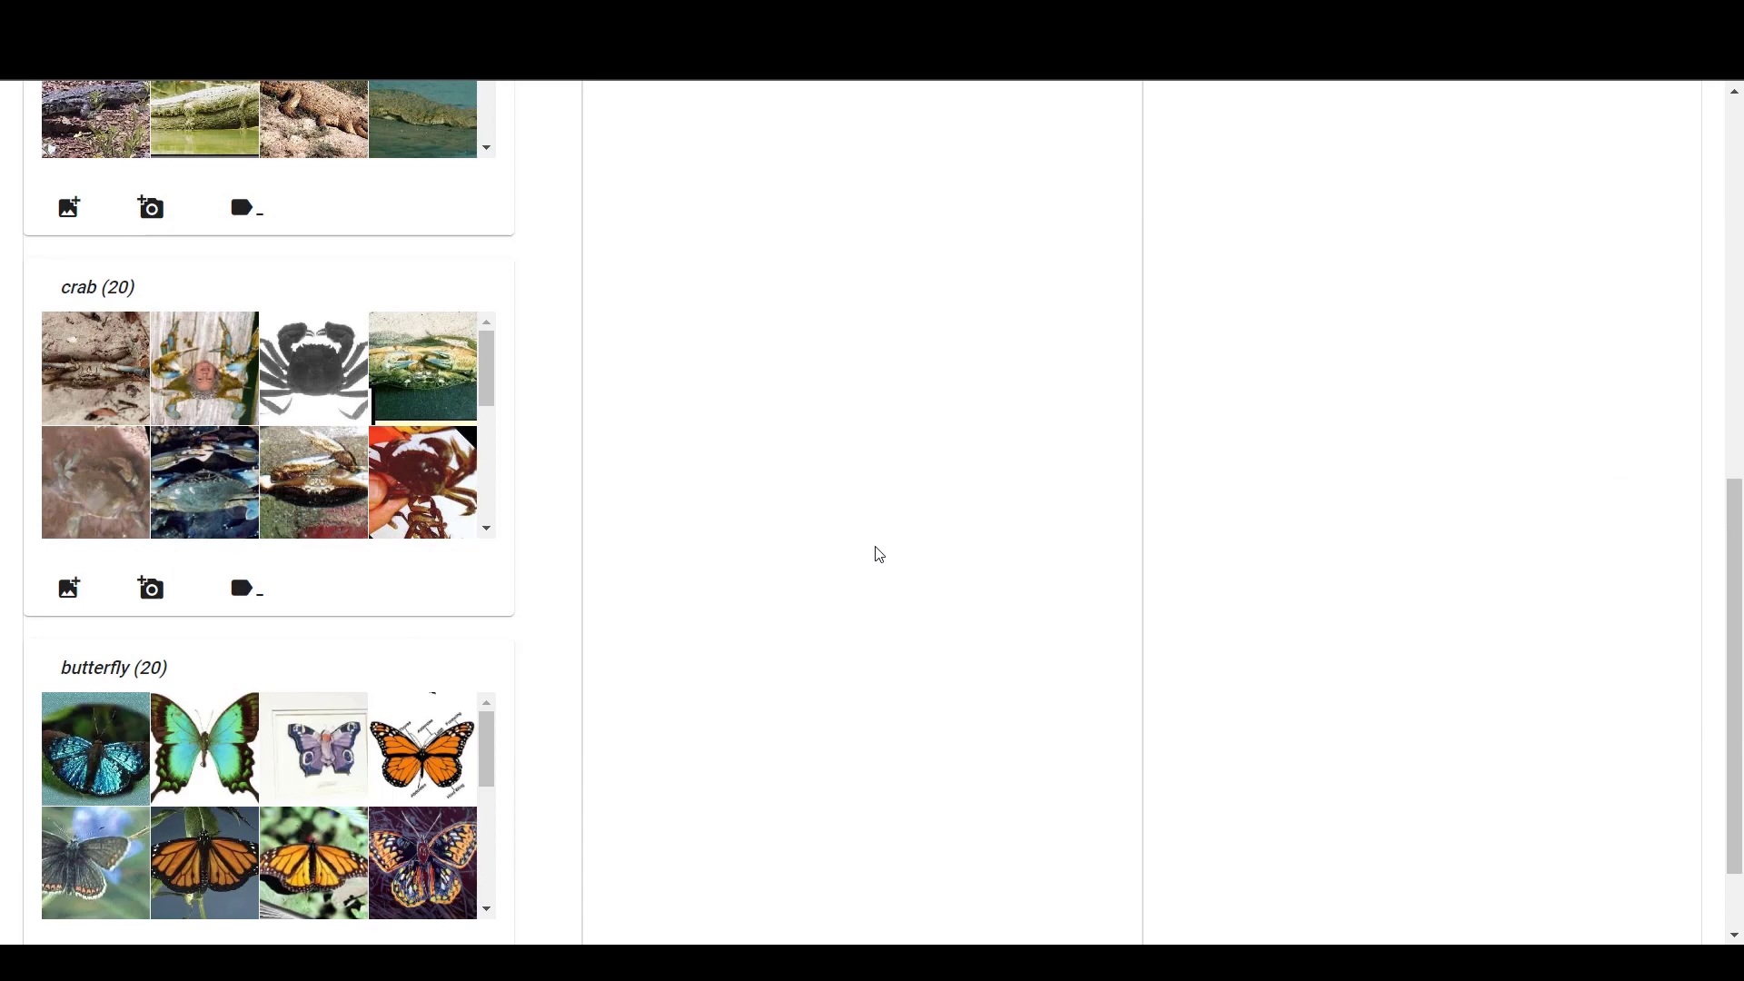
# Step: Train the model to recognize images using the four labelled animal classes
pyautogui.scroll(9, 864, 530)
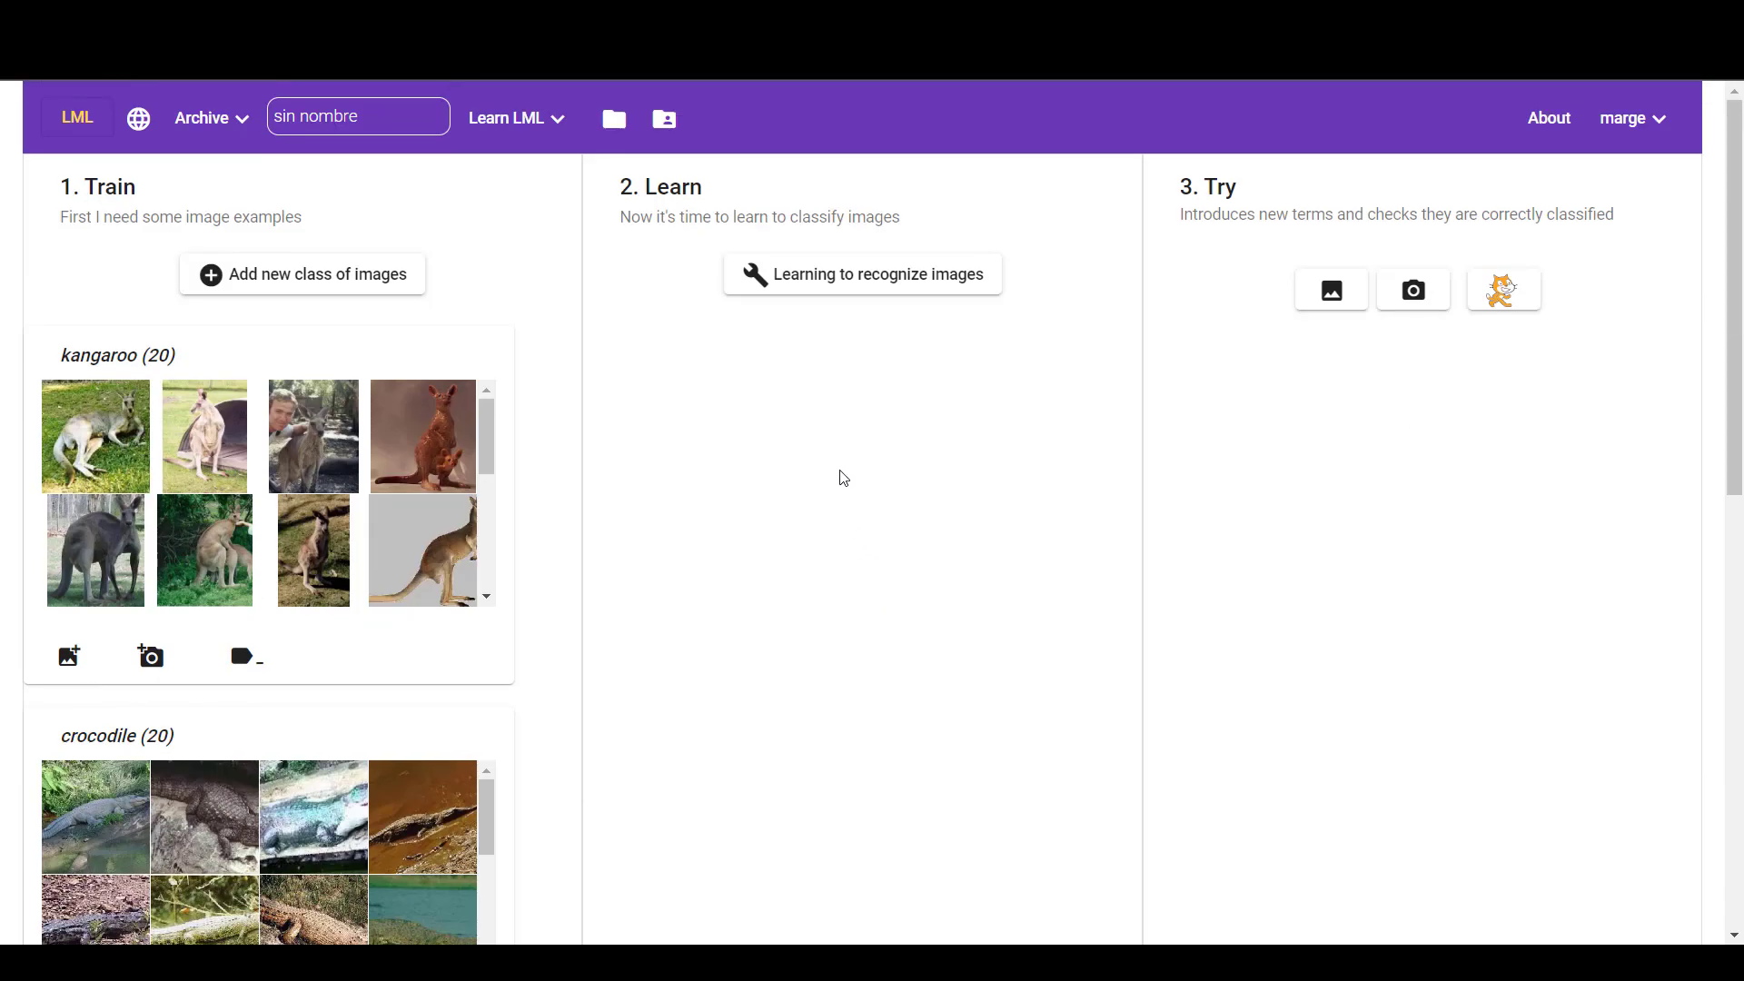
pyautogui.click(829, 289)
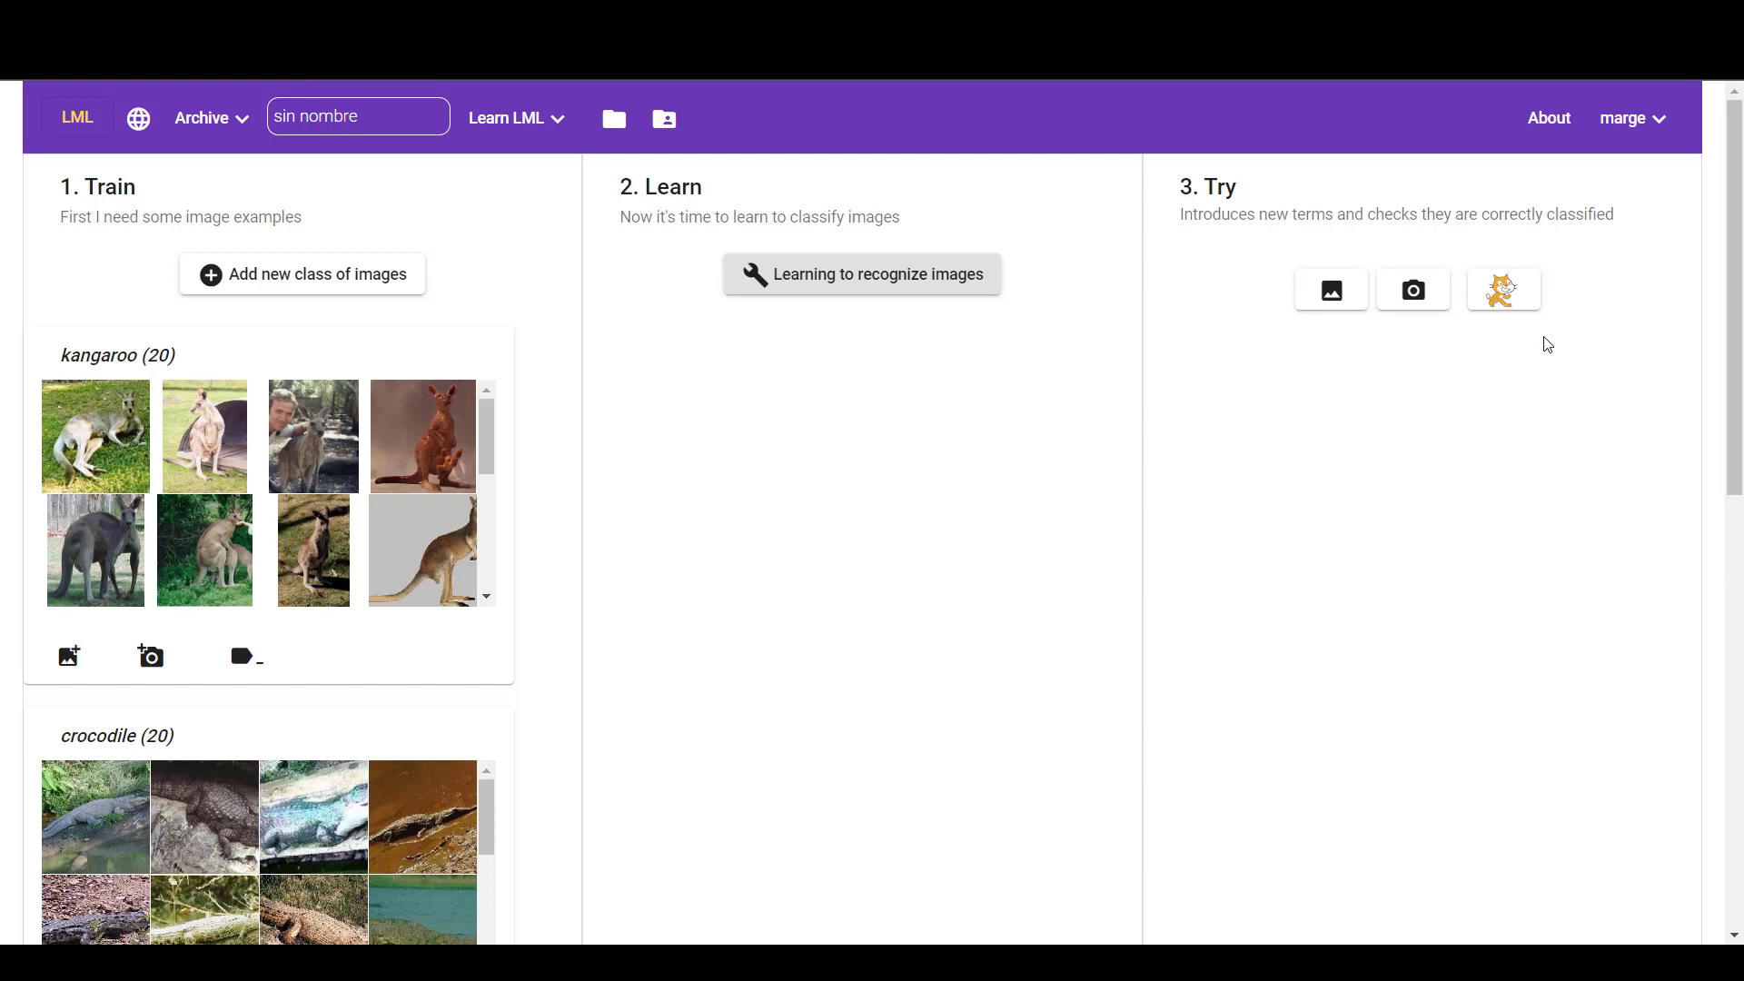
# Step: Test the trained model with the crab image 011.jpg from the test folder
pyautogui.click(1332, 299)
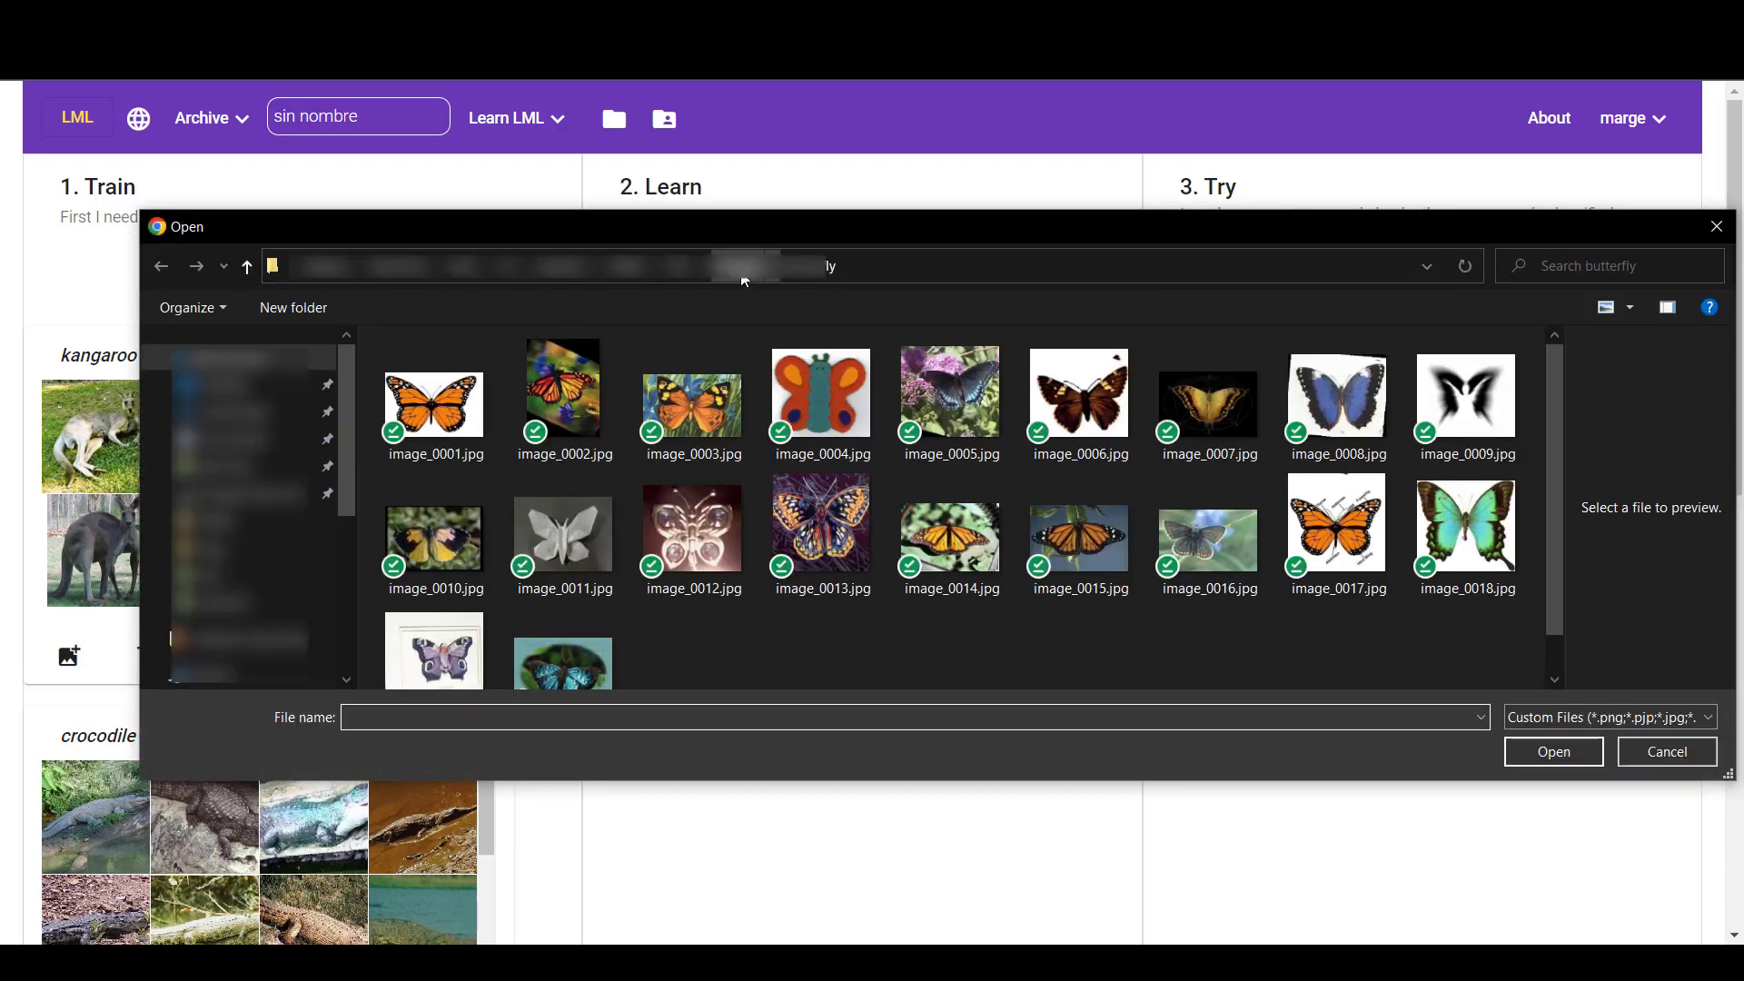
pyautogui.click(745, 279)
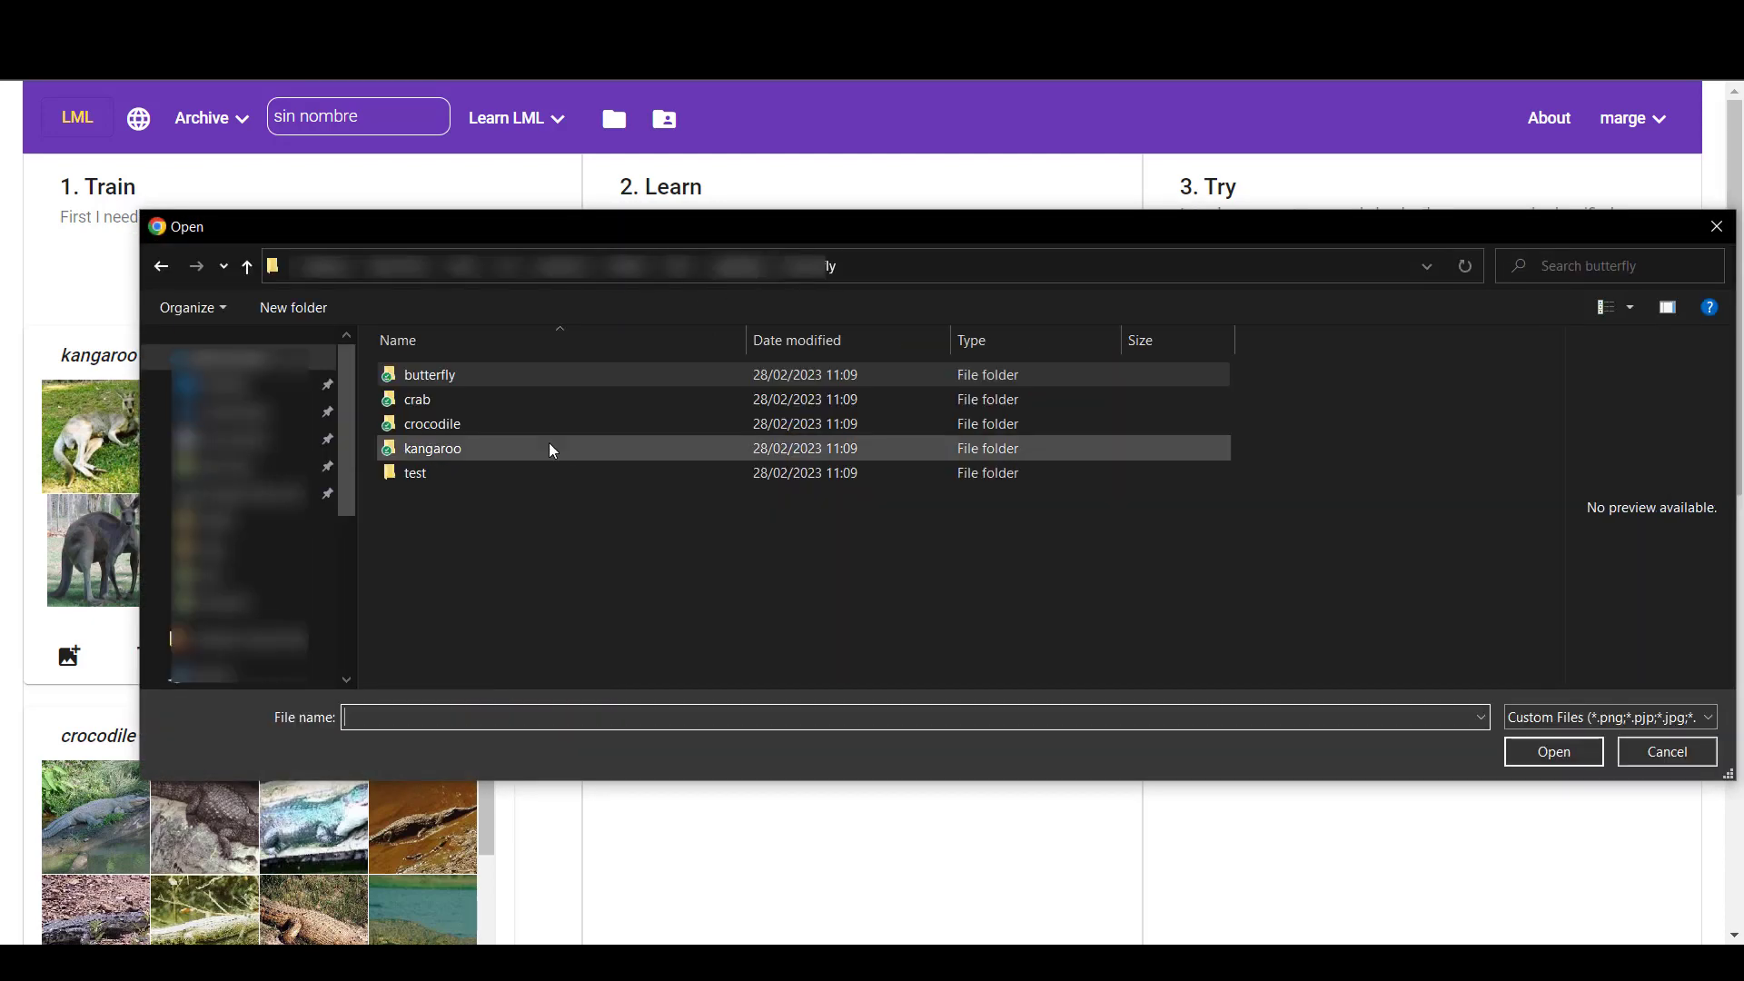
pyautogui.doubleClick(411, 472)
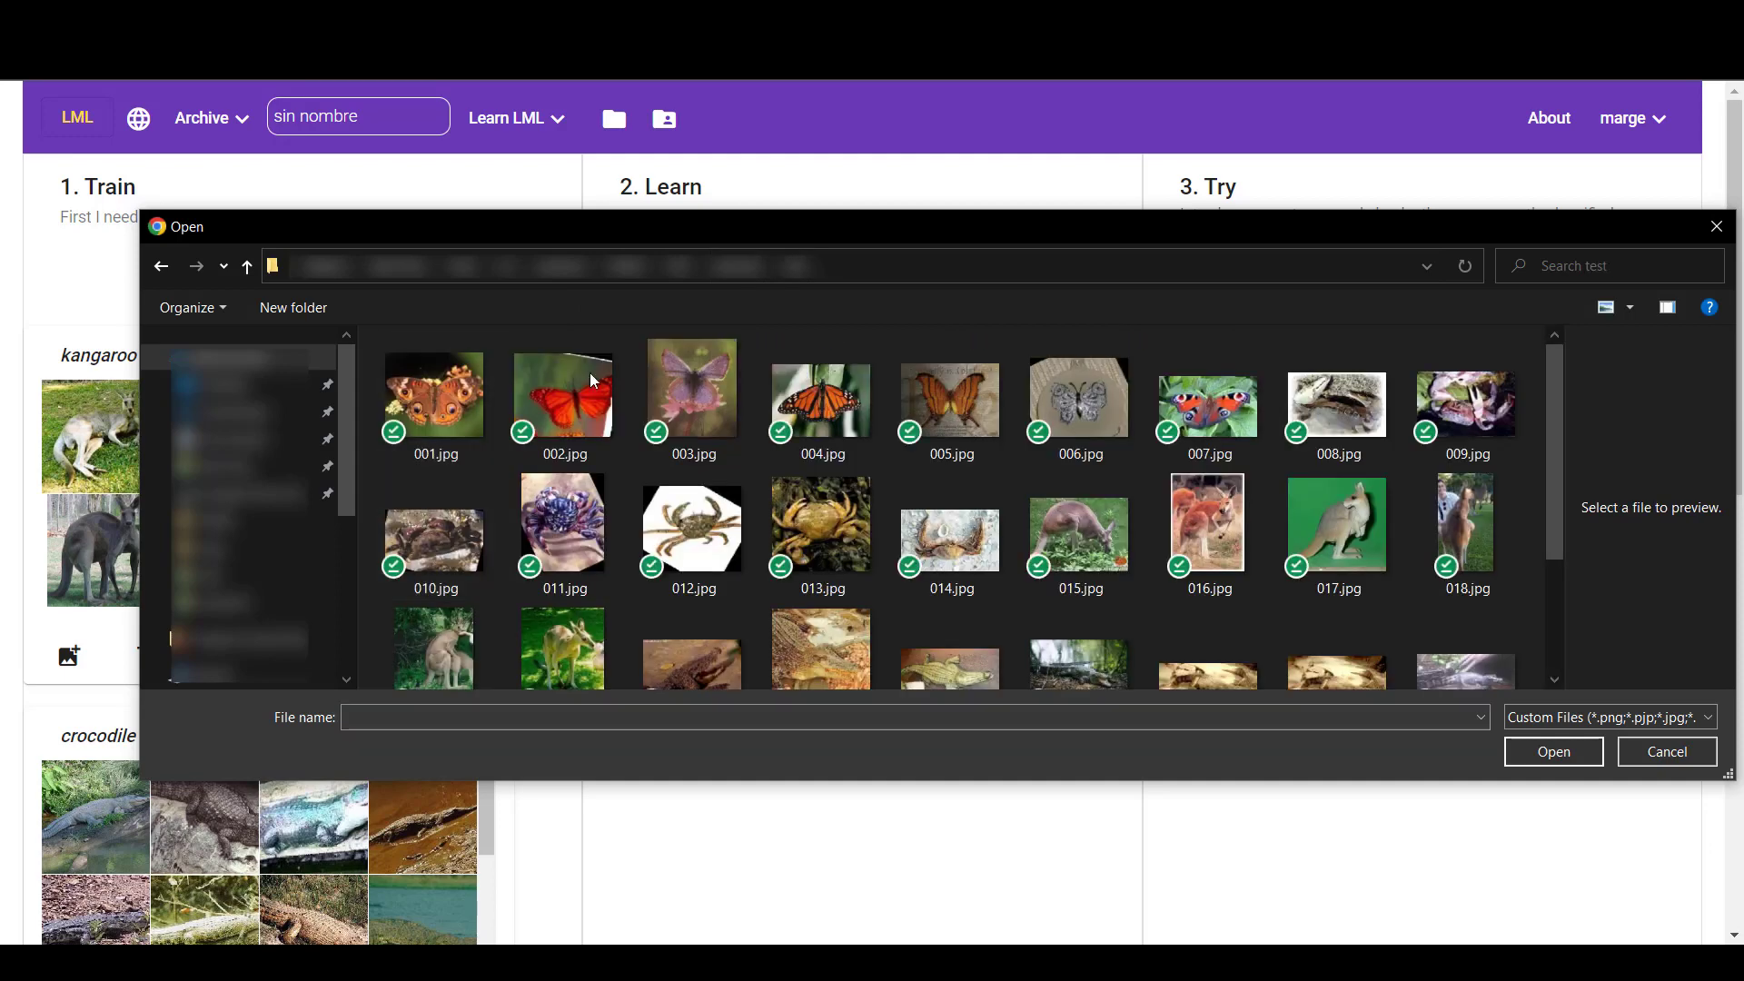
pyautogui.doubleClick(570, 528)
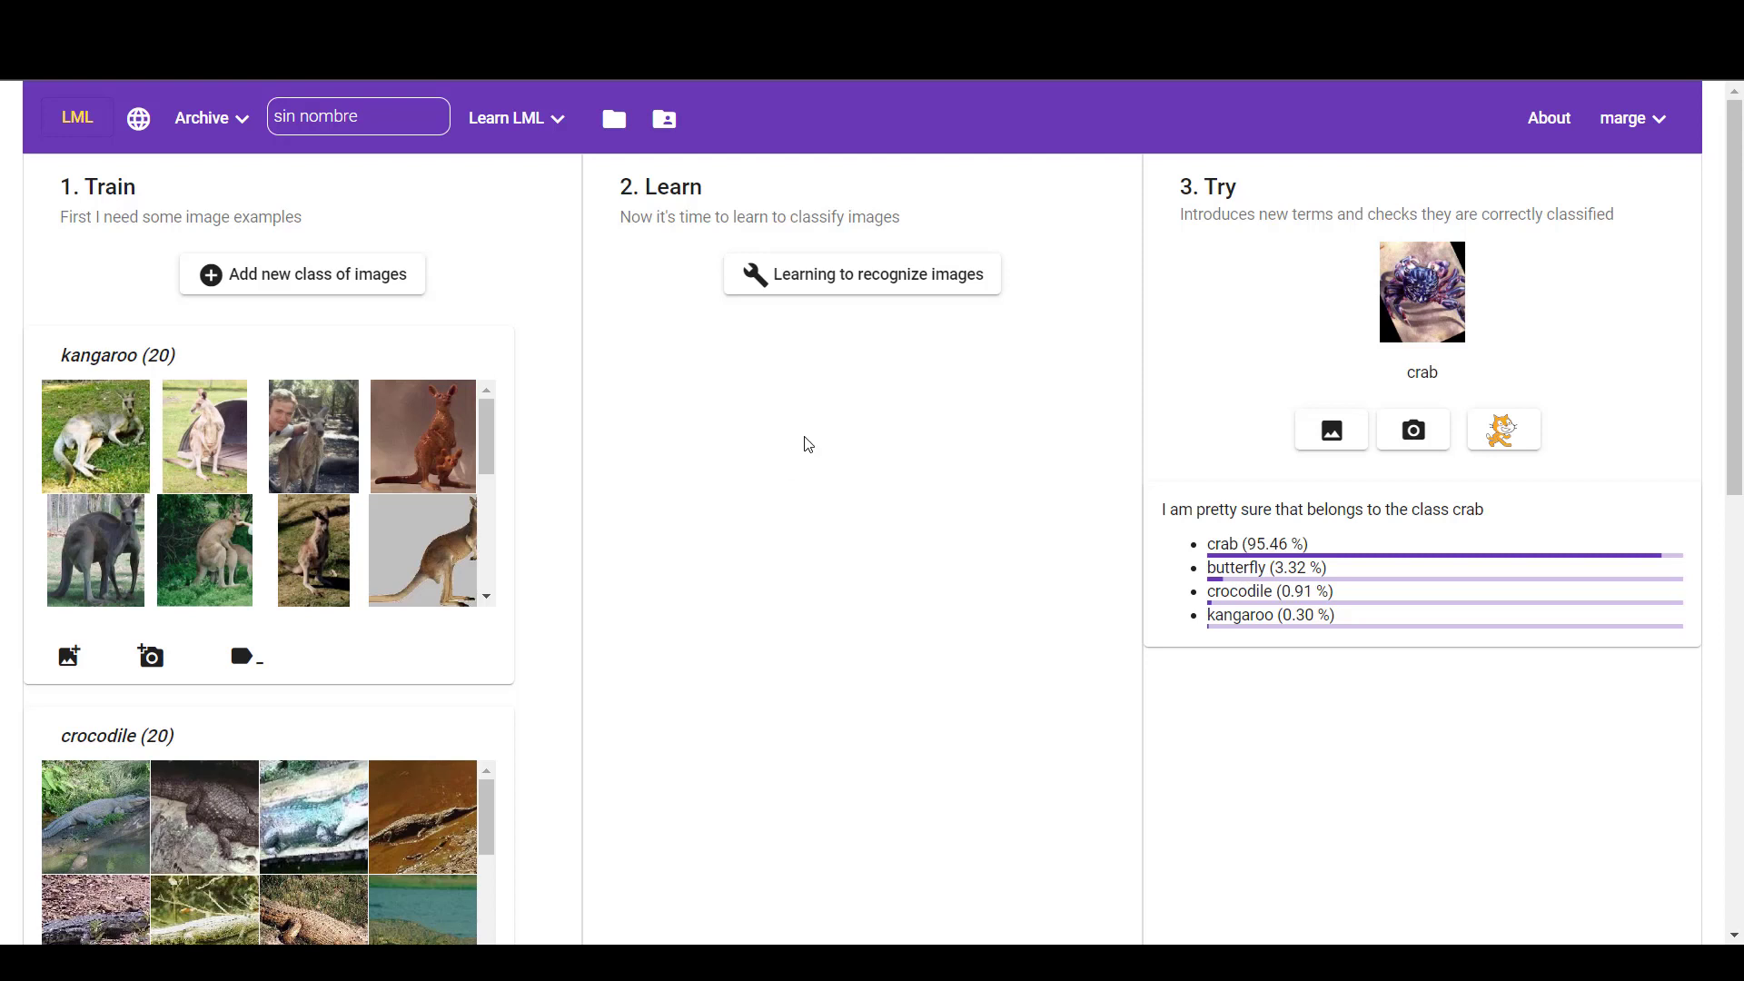
# Step: Test the trained model with the butterfly image 007.jpg from the test folder
pyautogui.click(1328, 430)
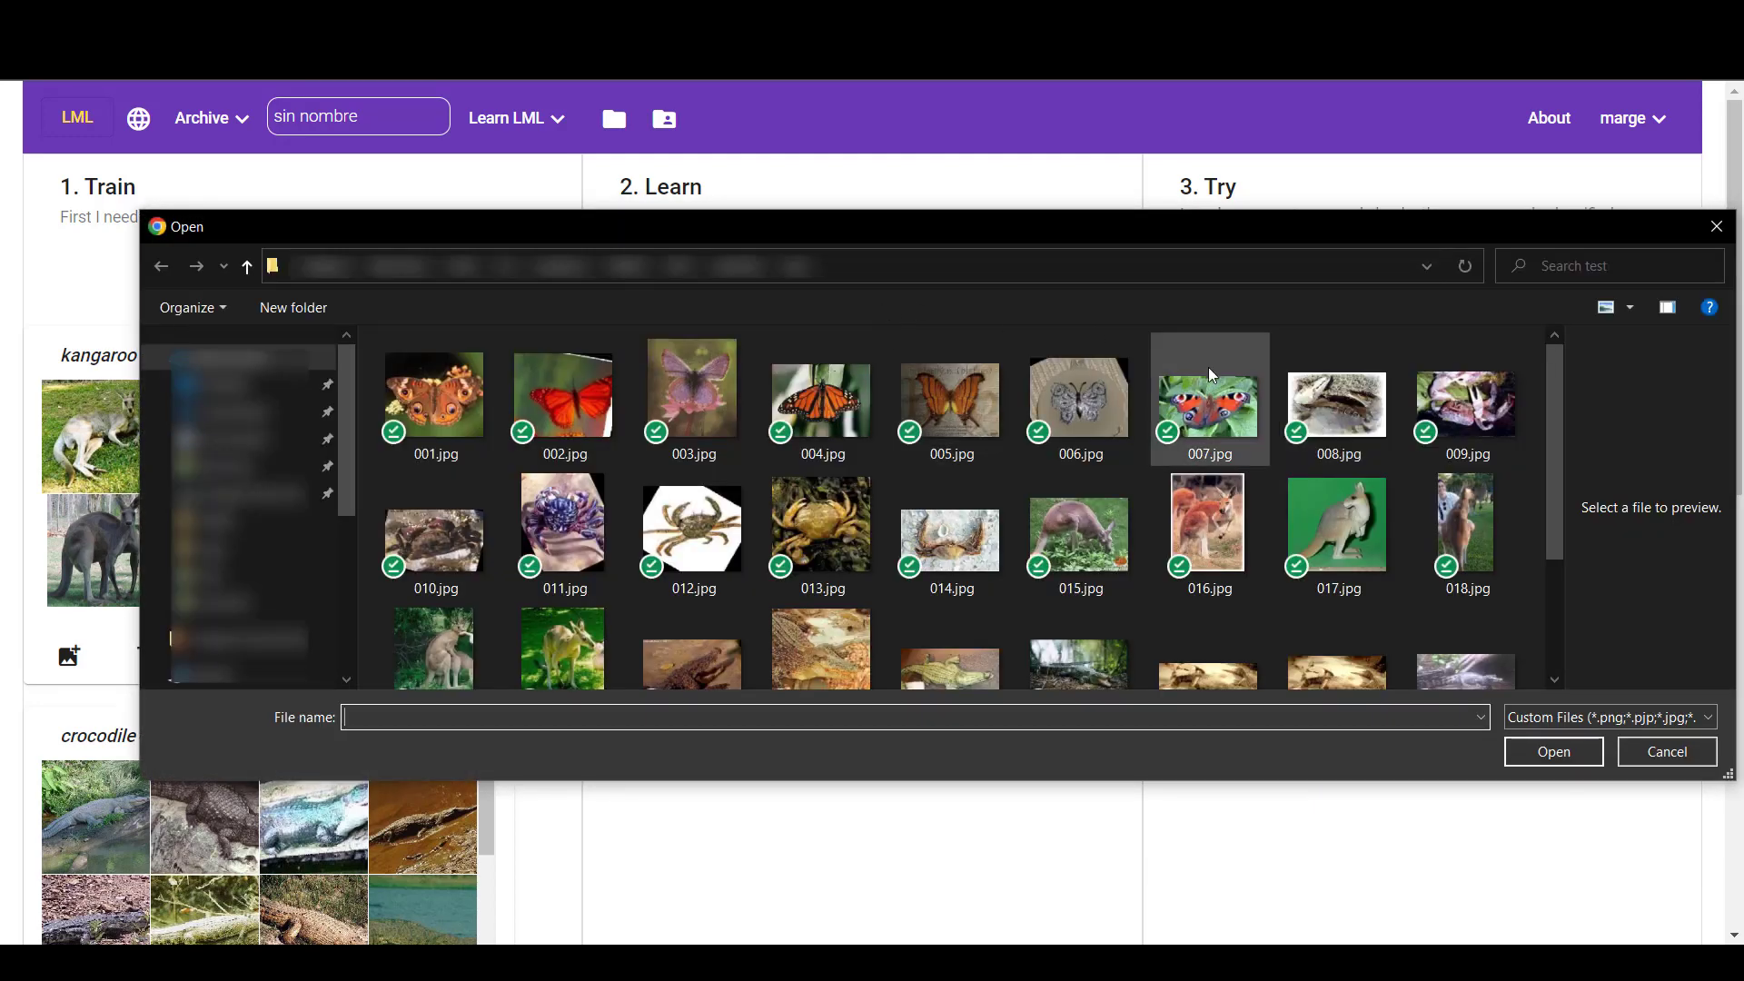
pyautogui.click(1199, 394)
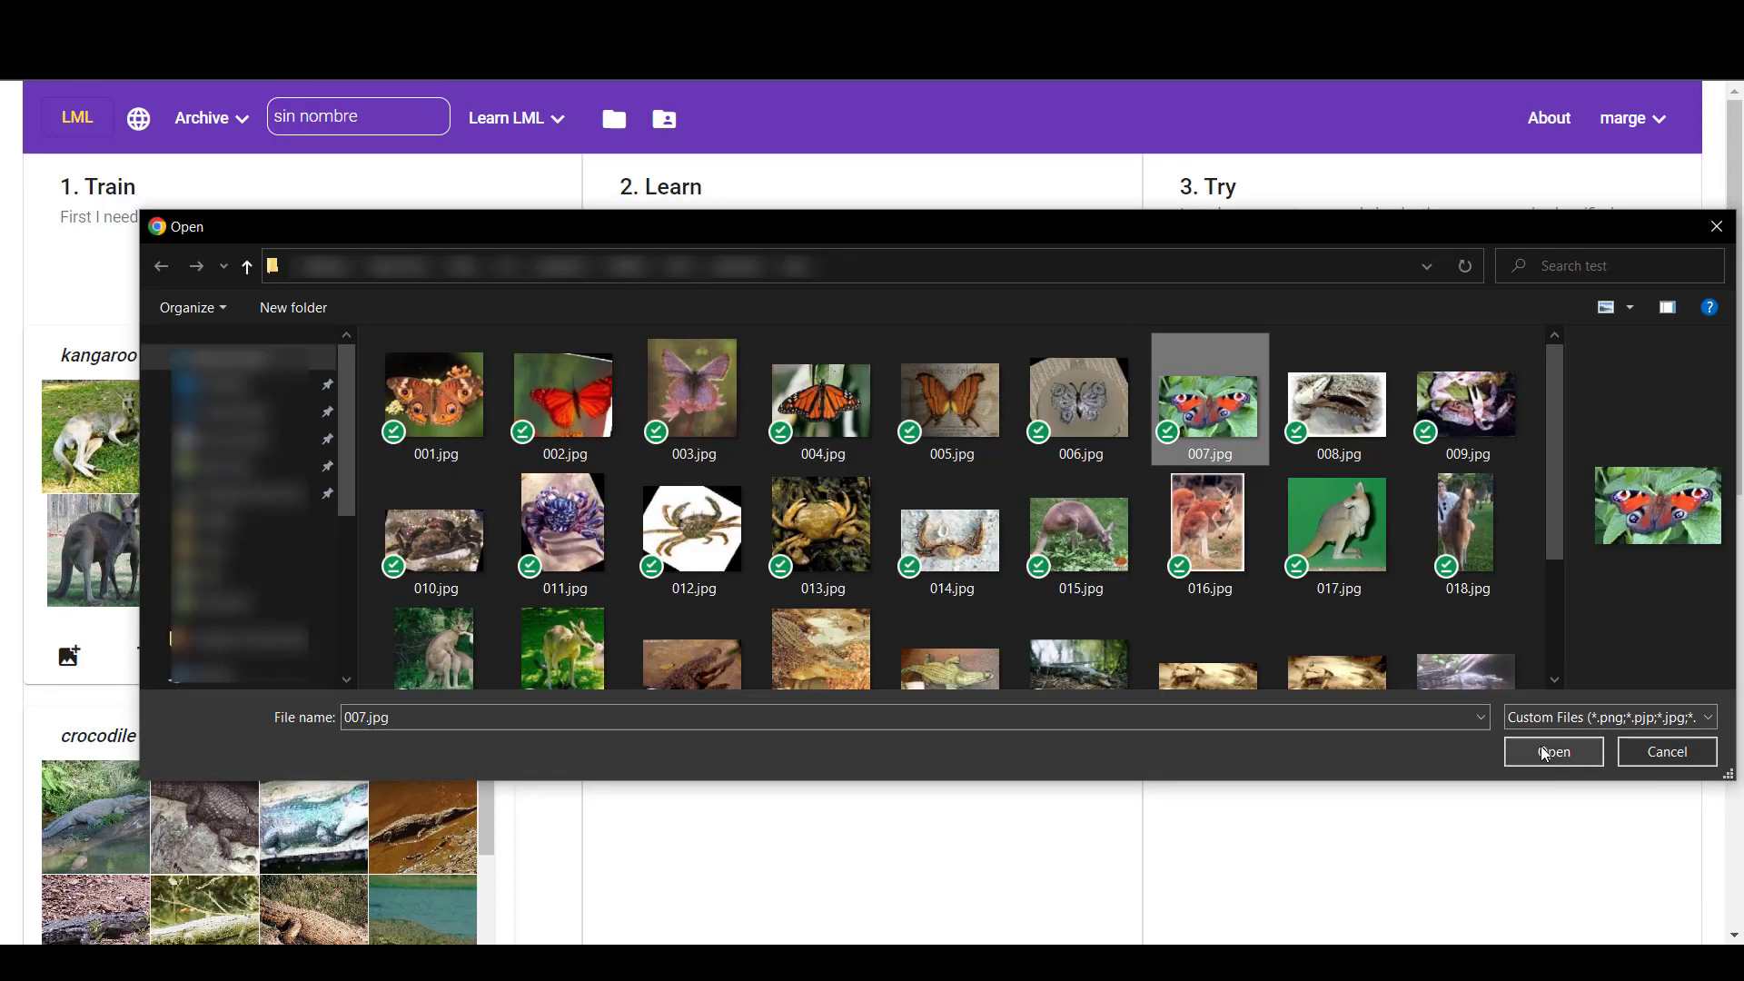
pyautogui.click(1544, 747)
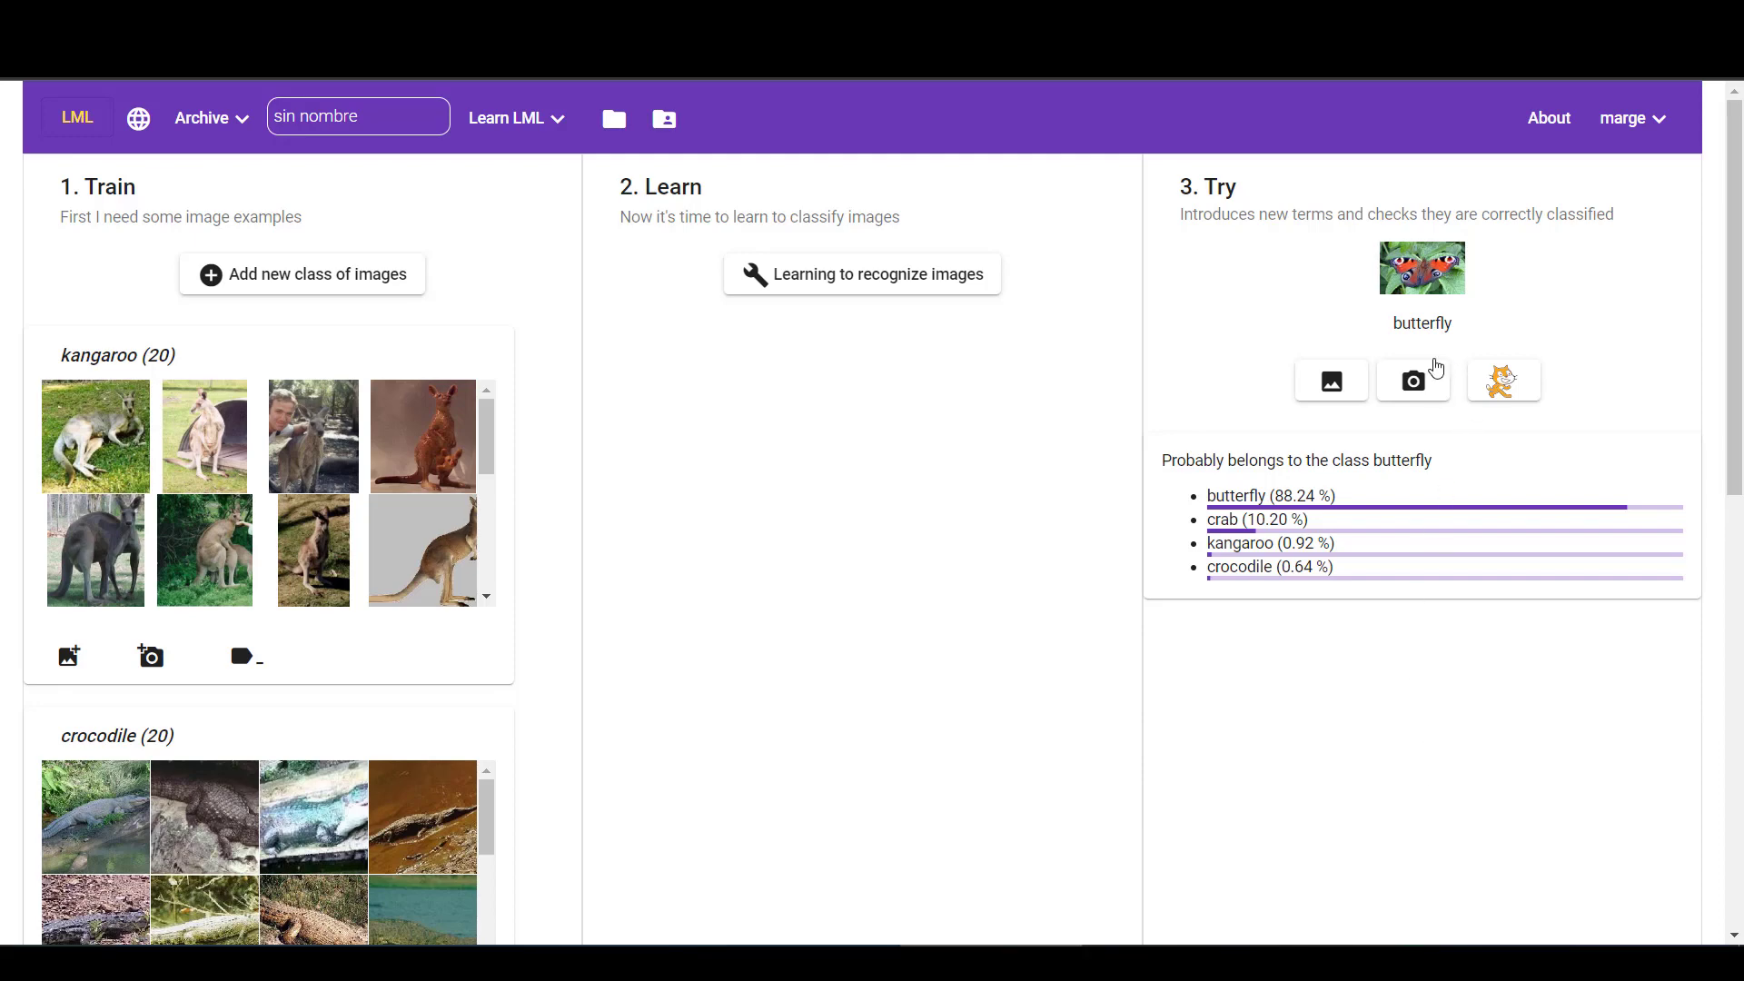
# Step: Test the trained model with the black cat image 028.jpg, an animal outside the four trained classes
pyautogui.click(1351, 386)
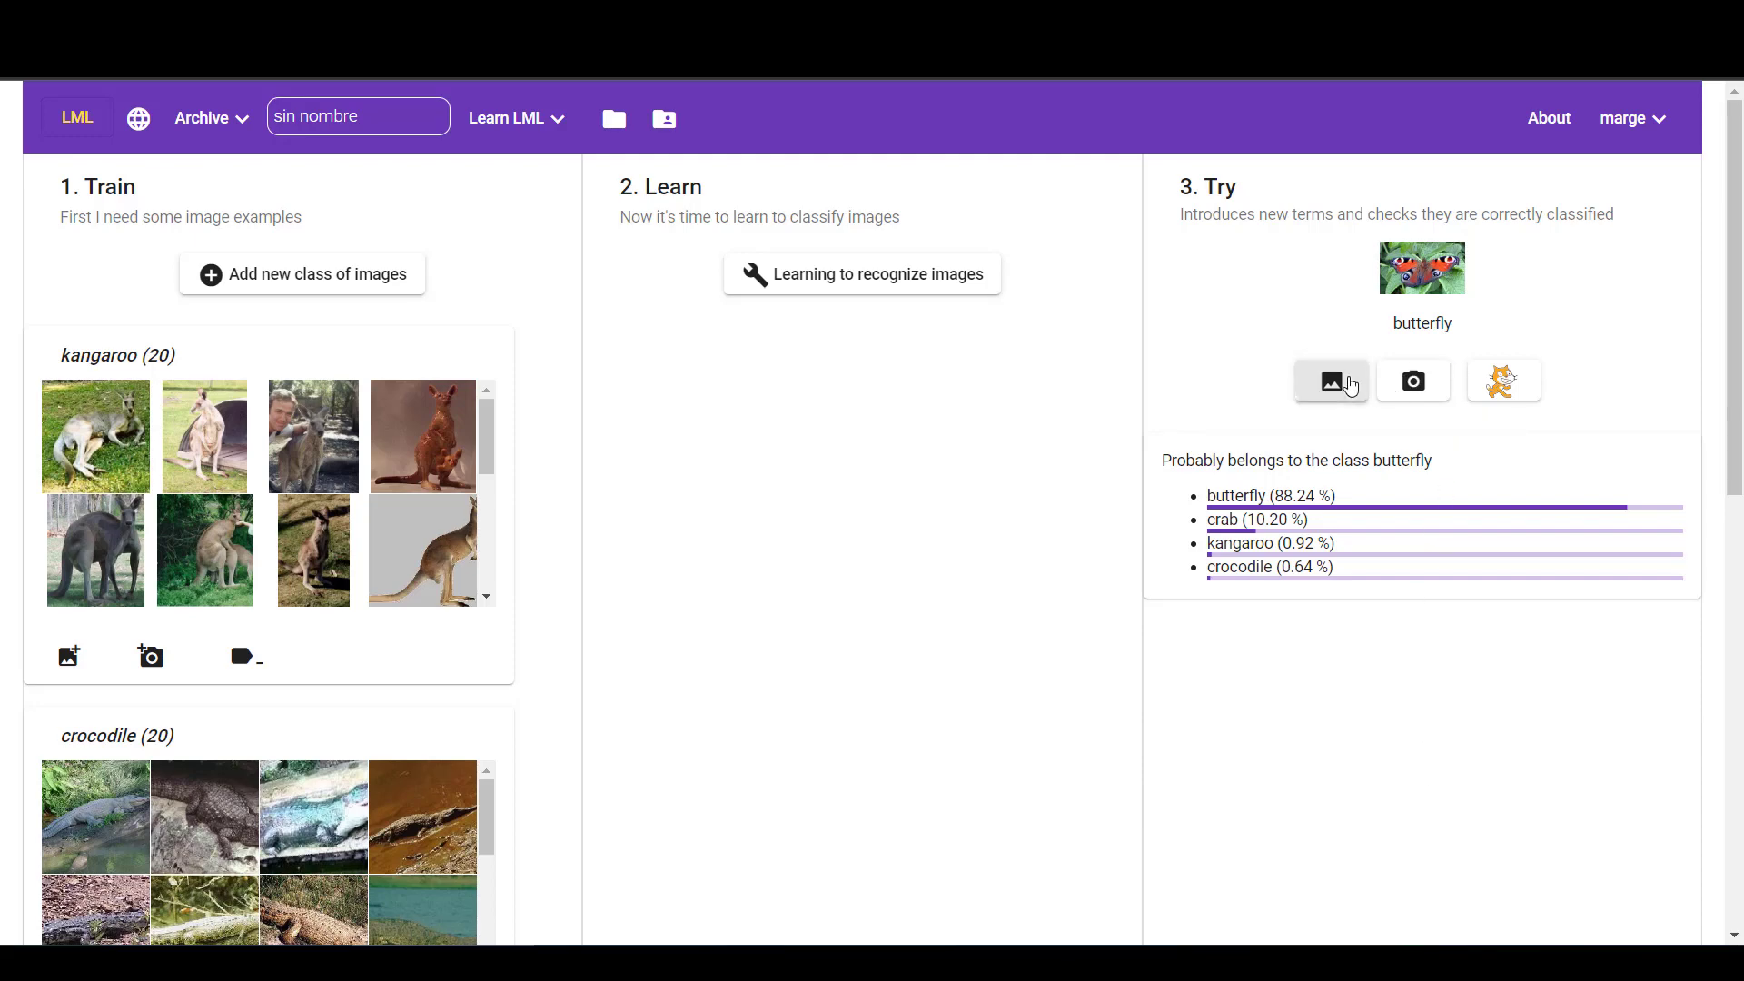
pyautogui.scroll(-2, 723, 498)
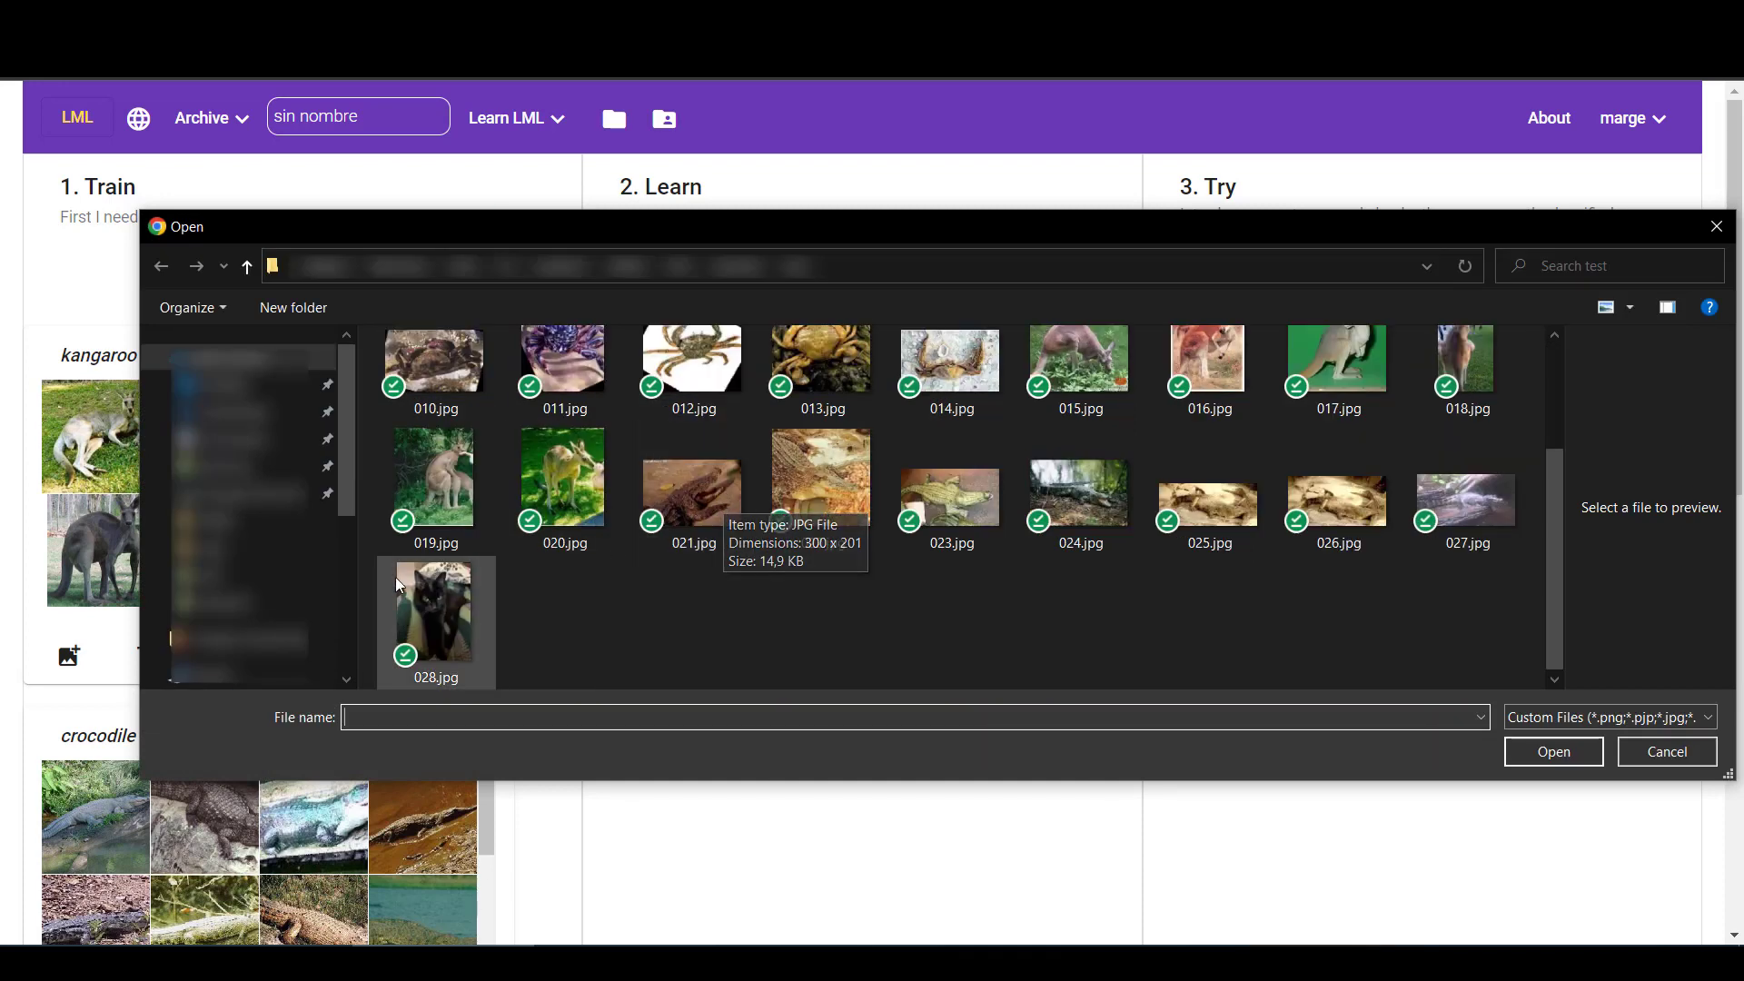
pyautogui.click(418, 591)
pyautogui.click(1555, 753)
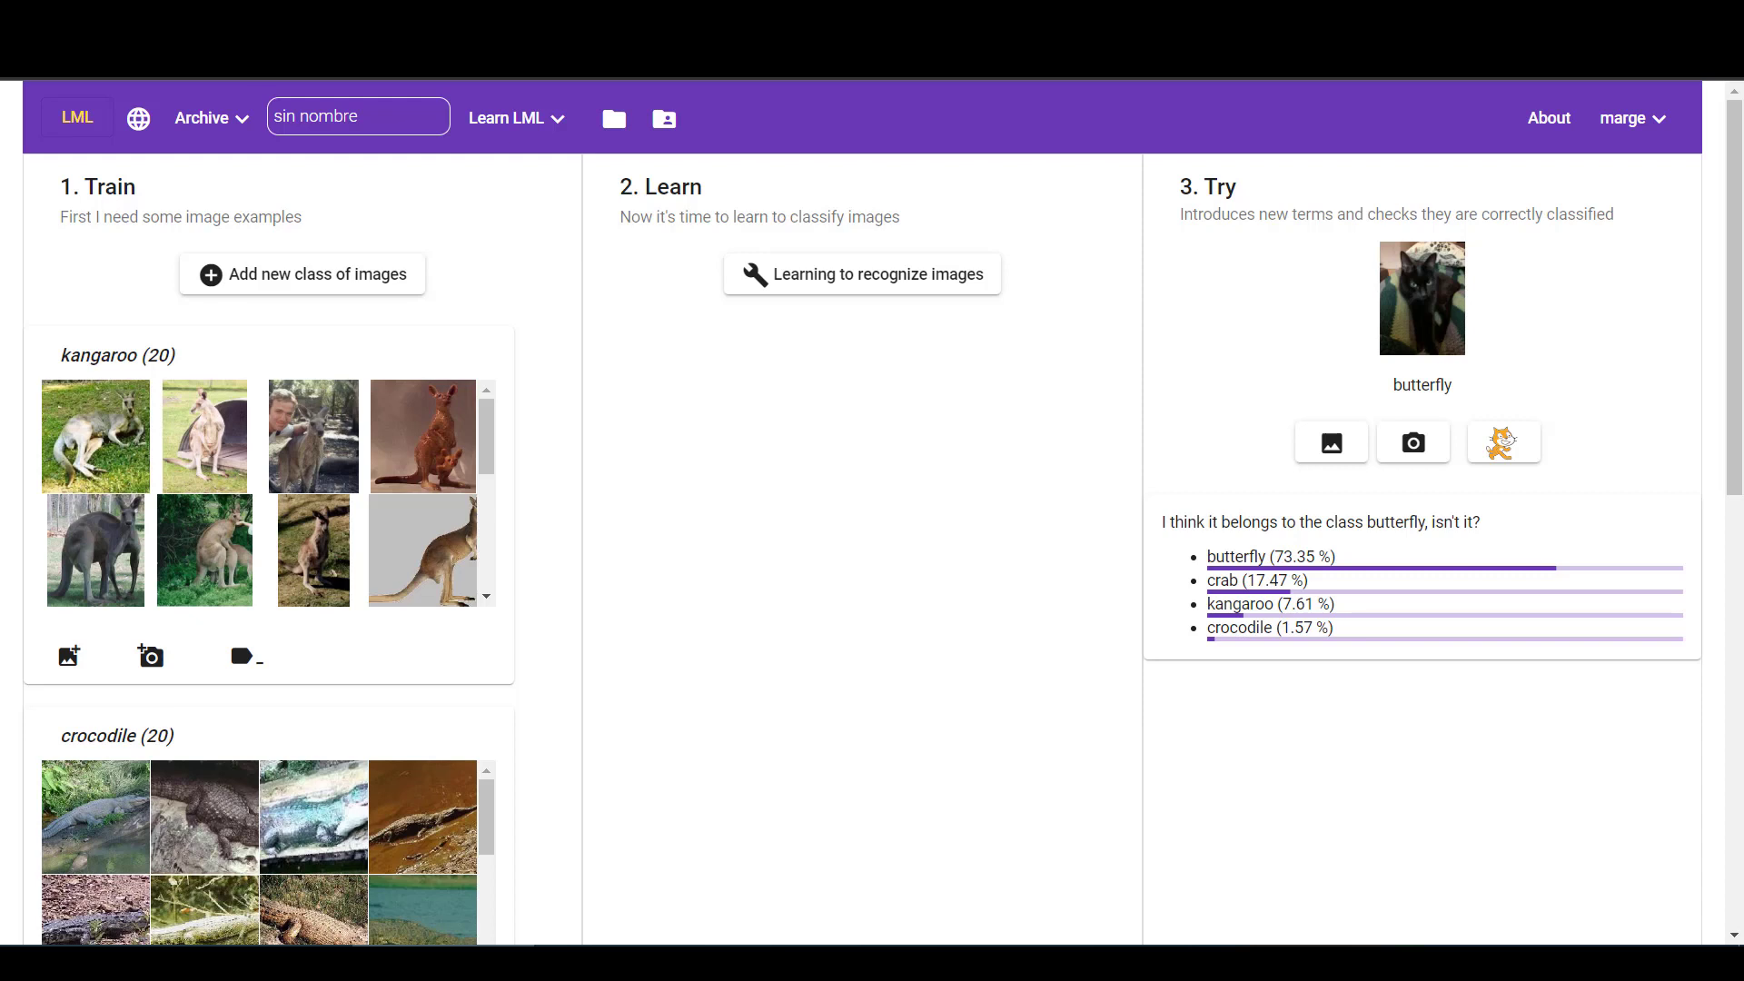
# Step: Load the saved project file animals.json from the computer into LearningML
pyautogui.click(220, 130)
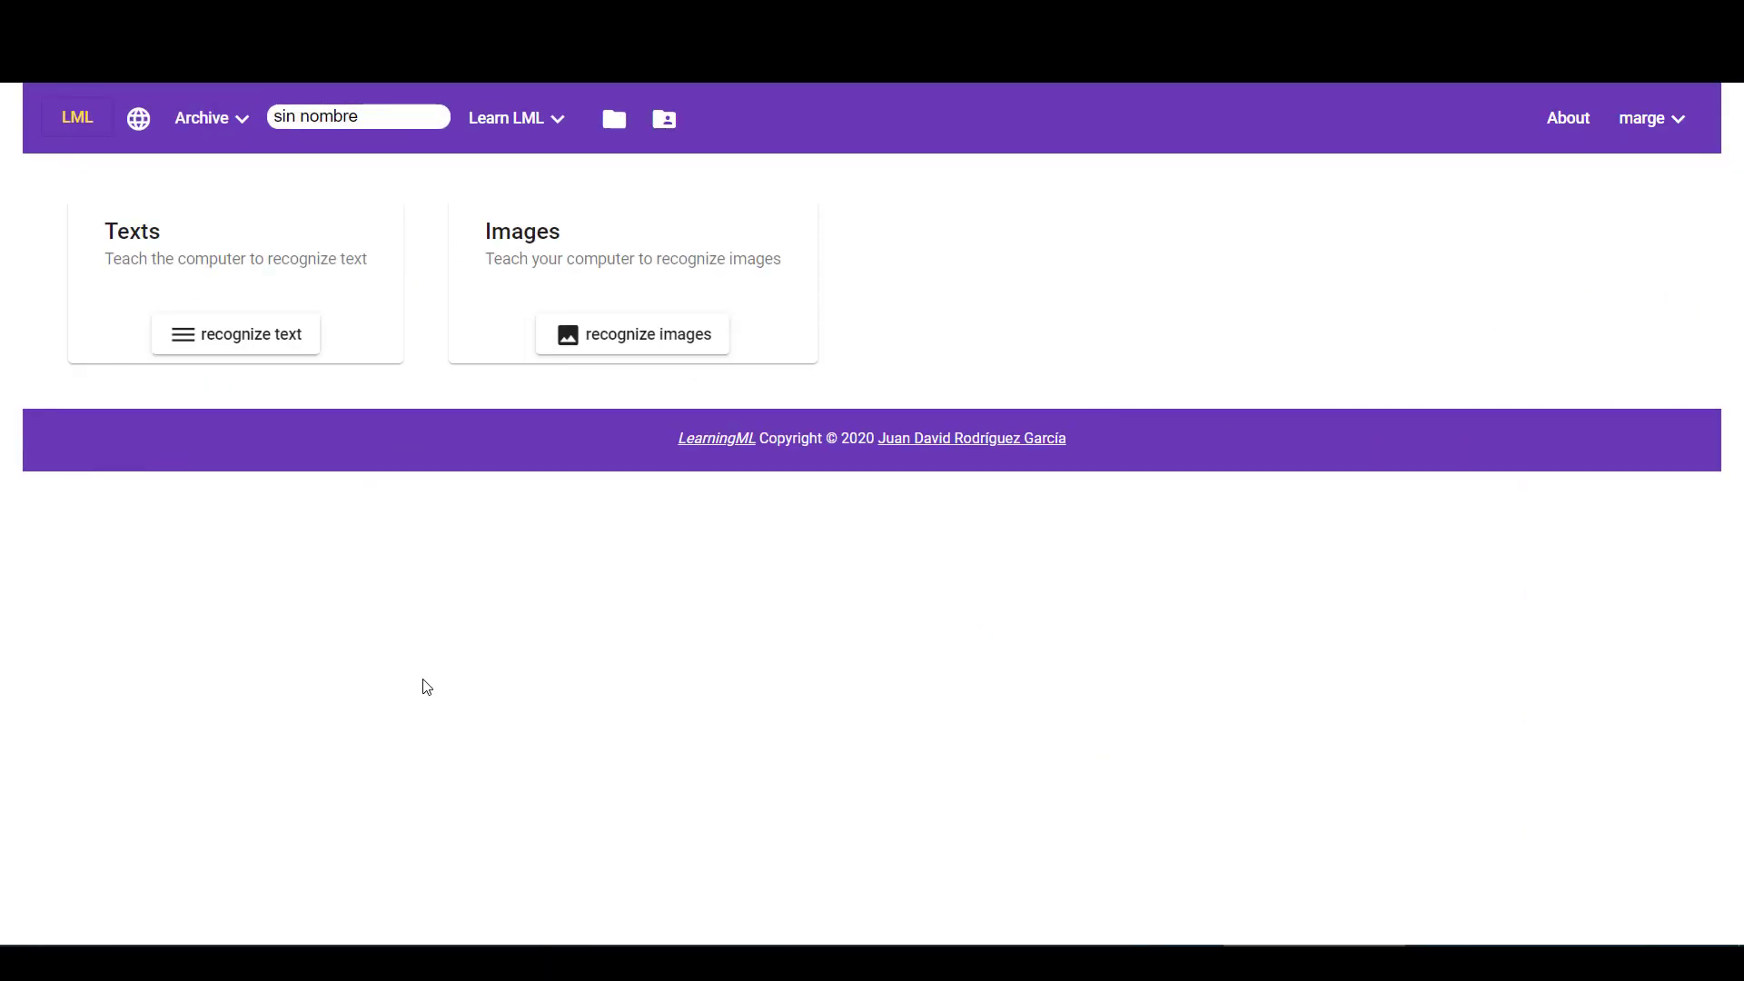
pyautogui.click(242, 122)
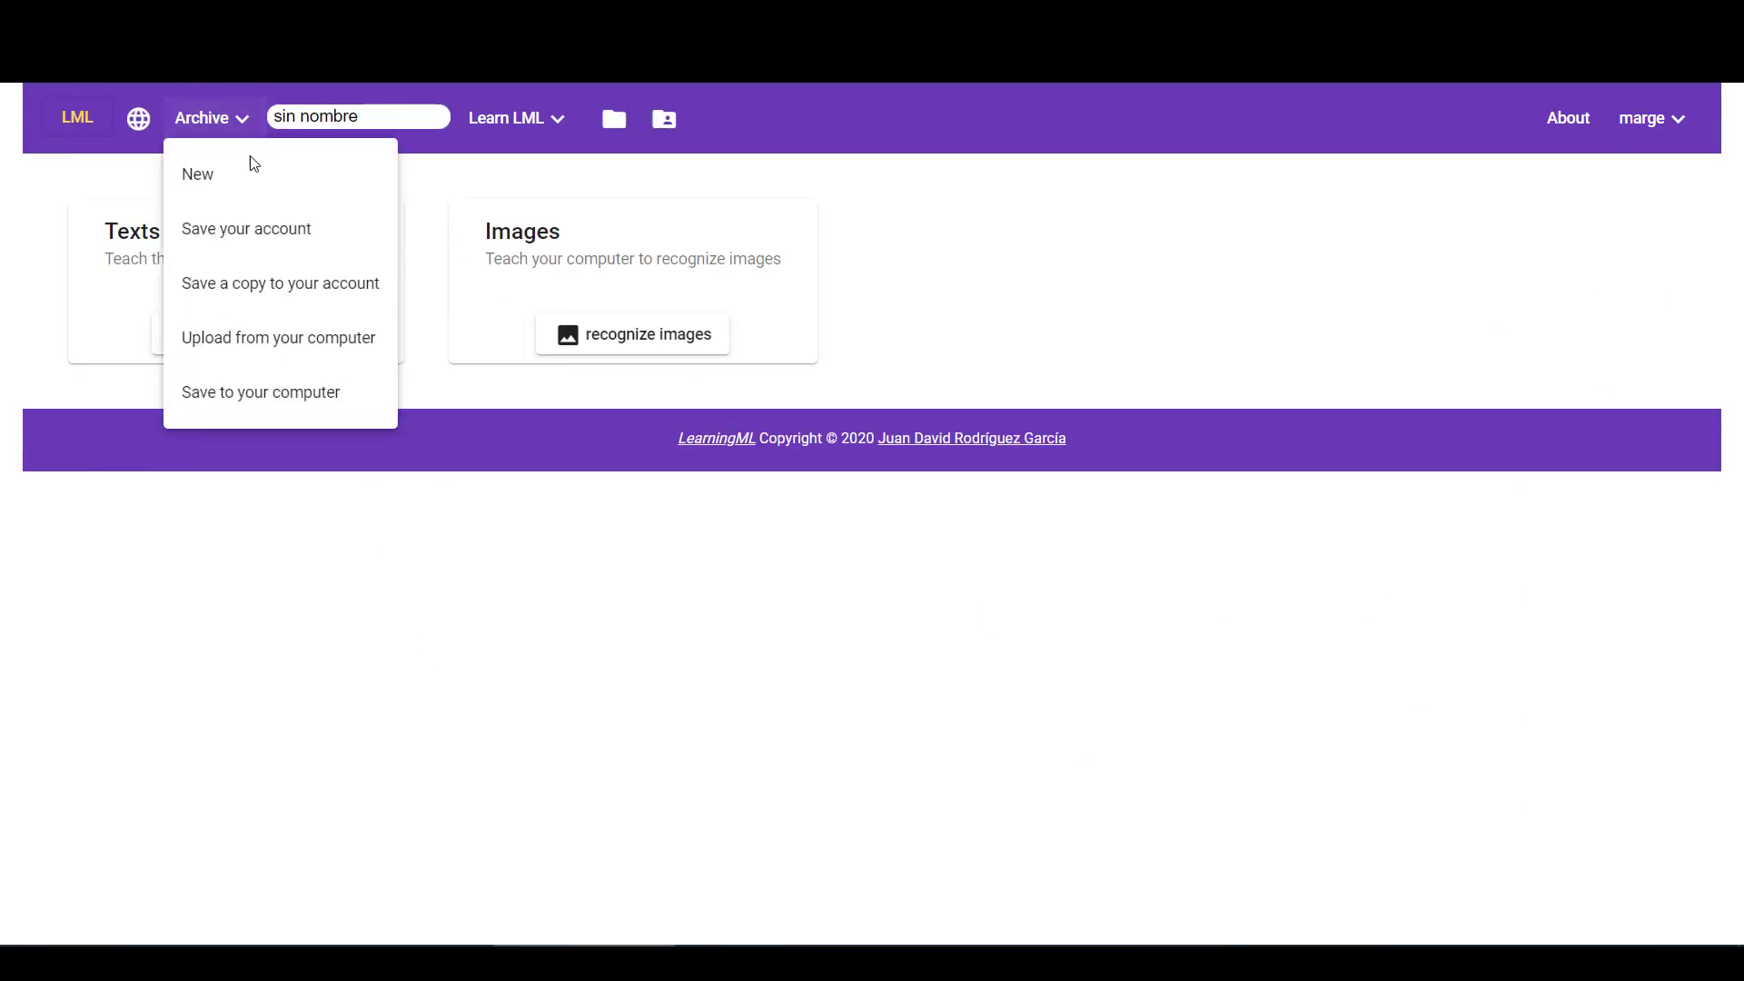
pyautogui.click(280, 339)
pyautogui.click(635, 324)
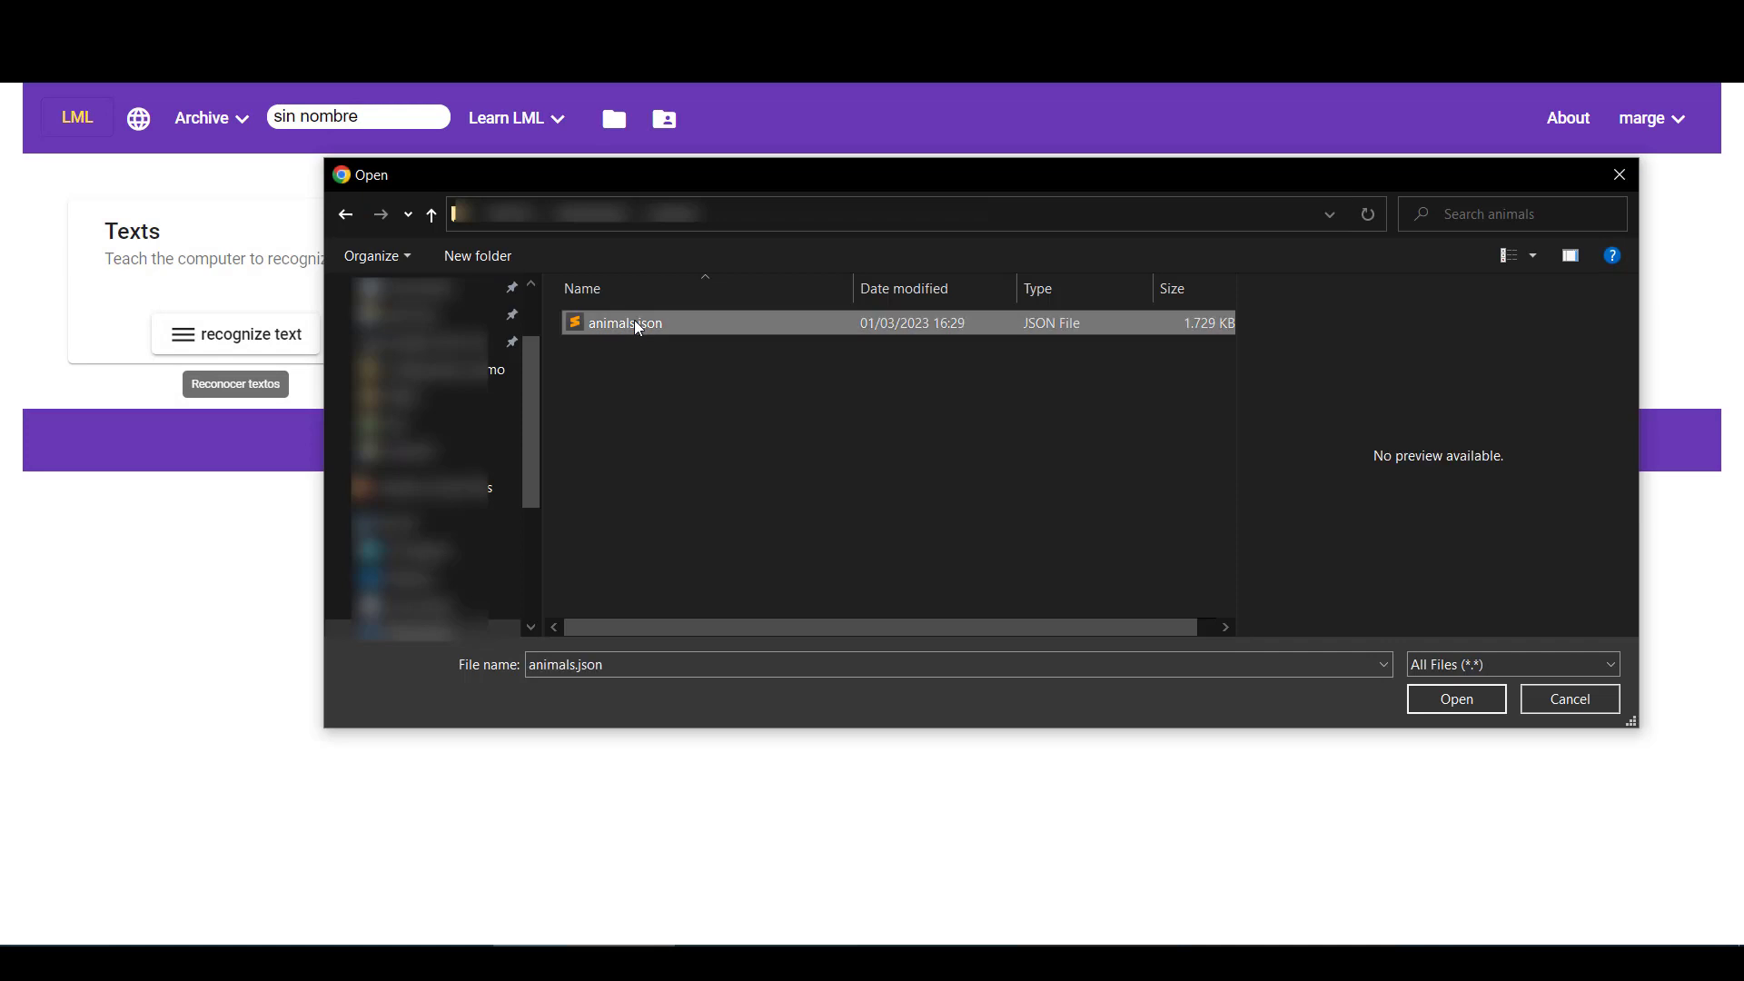
pyautogui.click(1457, 700)
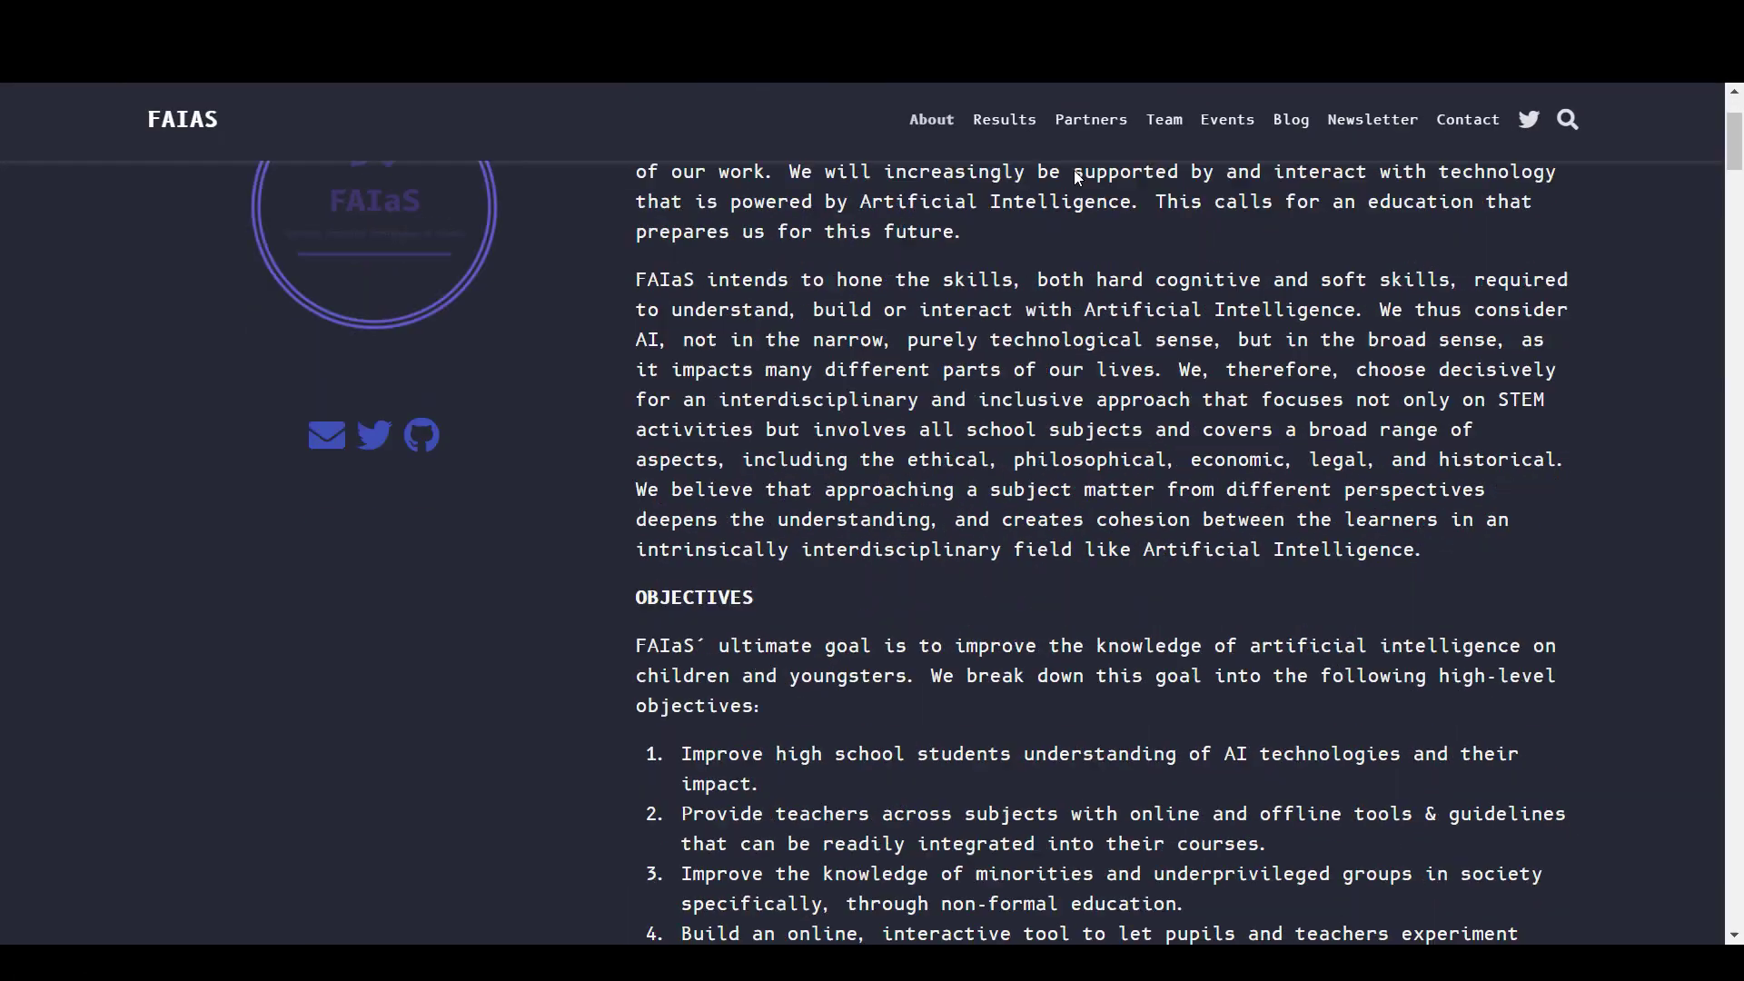
# Step: Download the dataset-actividad-lml training images from the LearningML activity page "Filtro de imágenes inteligente"
pyautogui.scroll(-10, 1075, 176)
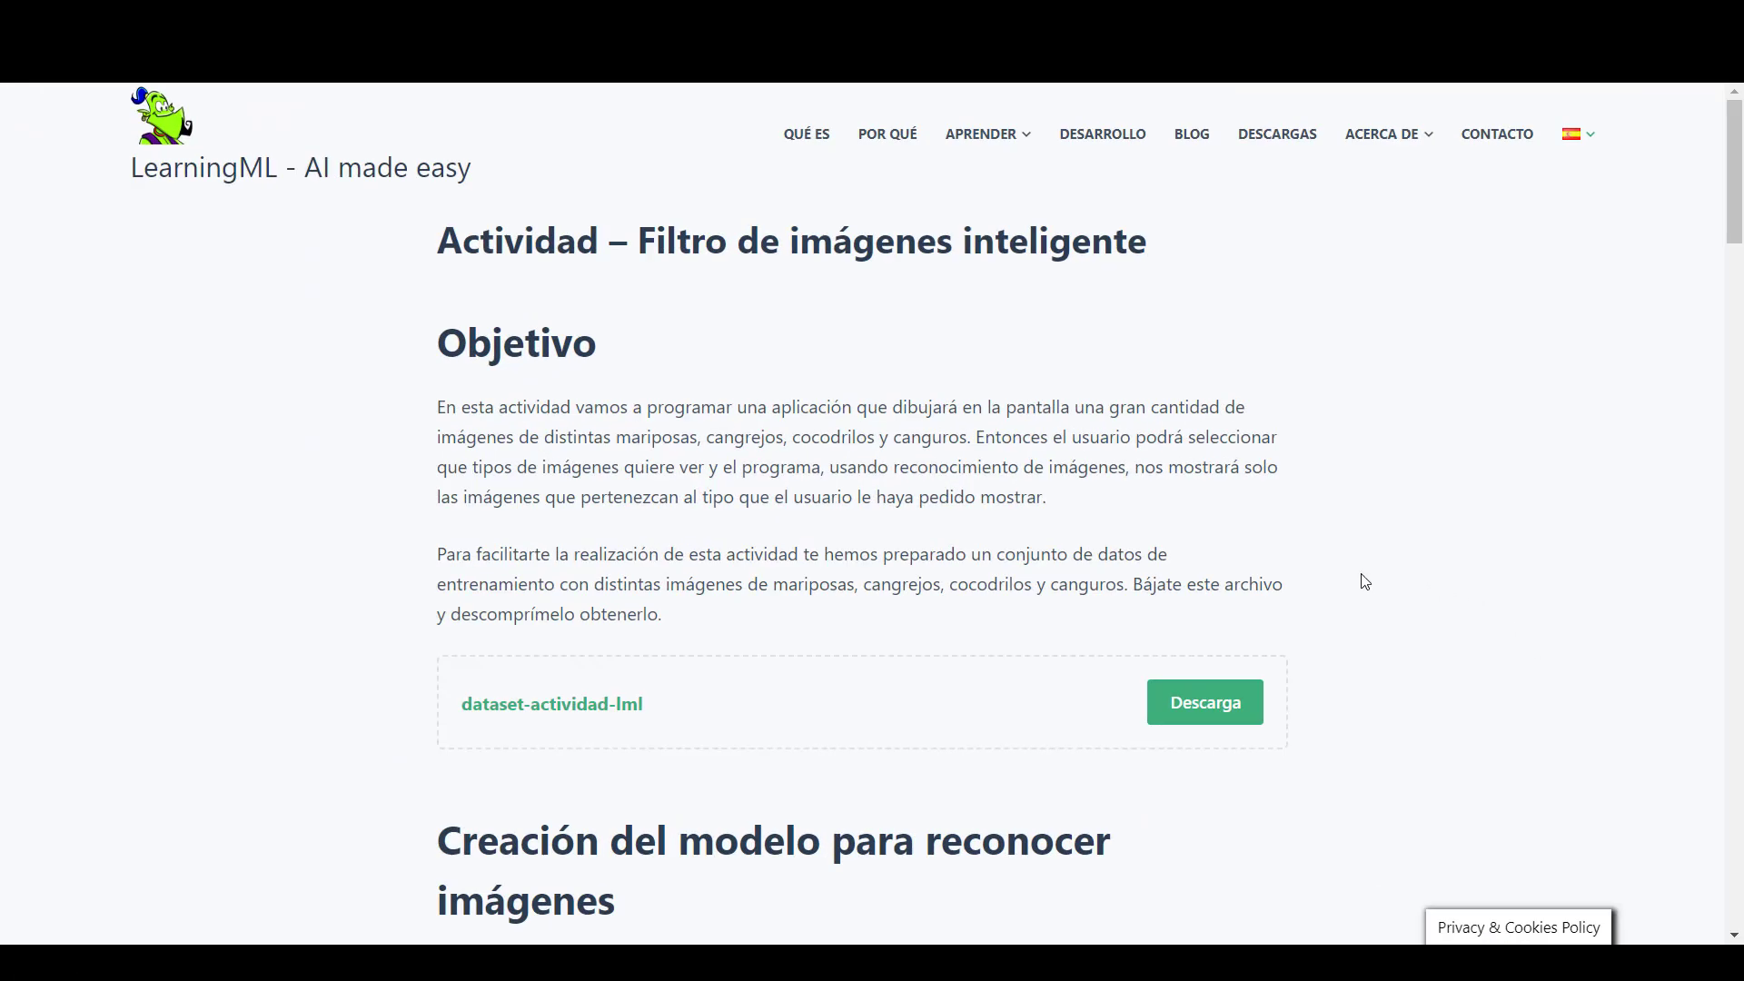
pyautogui.click(1201, 698)
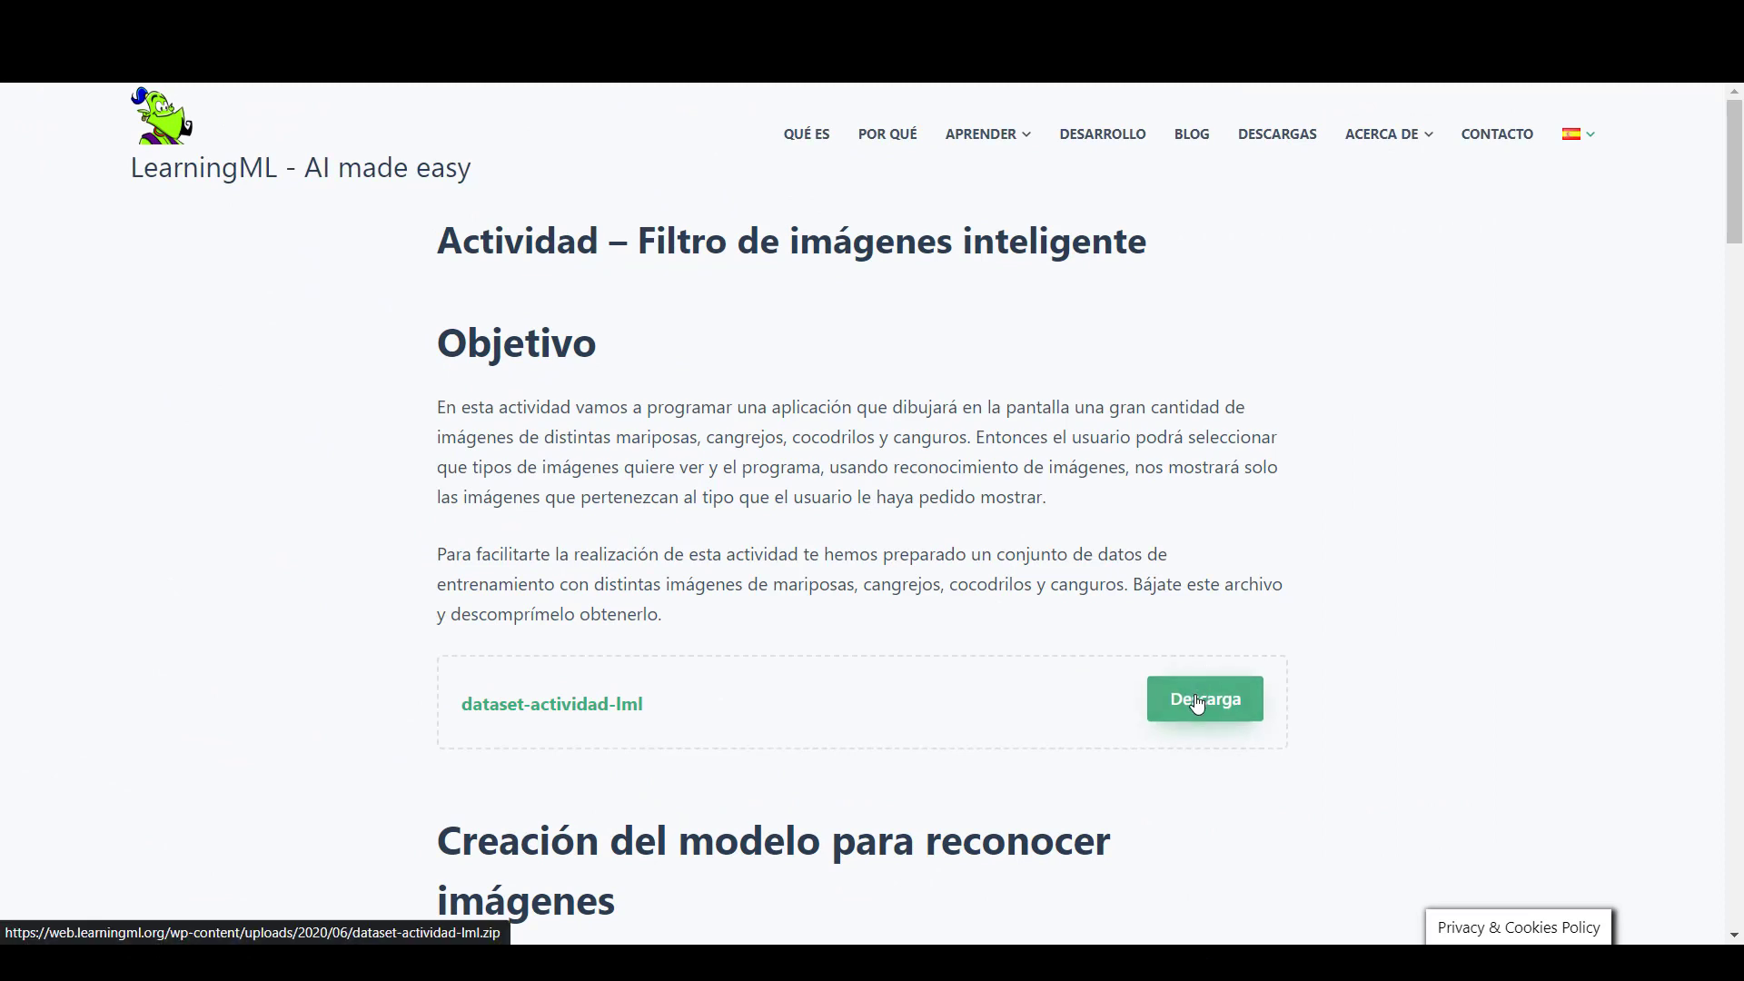